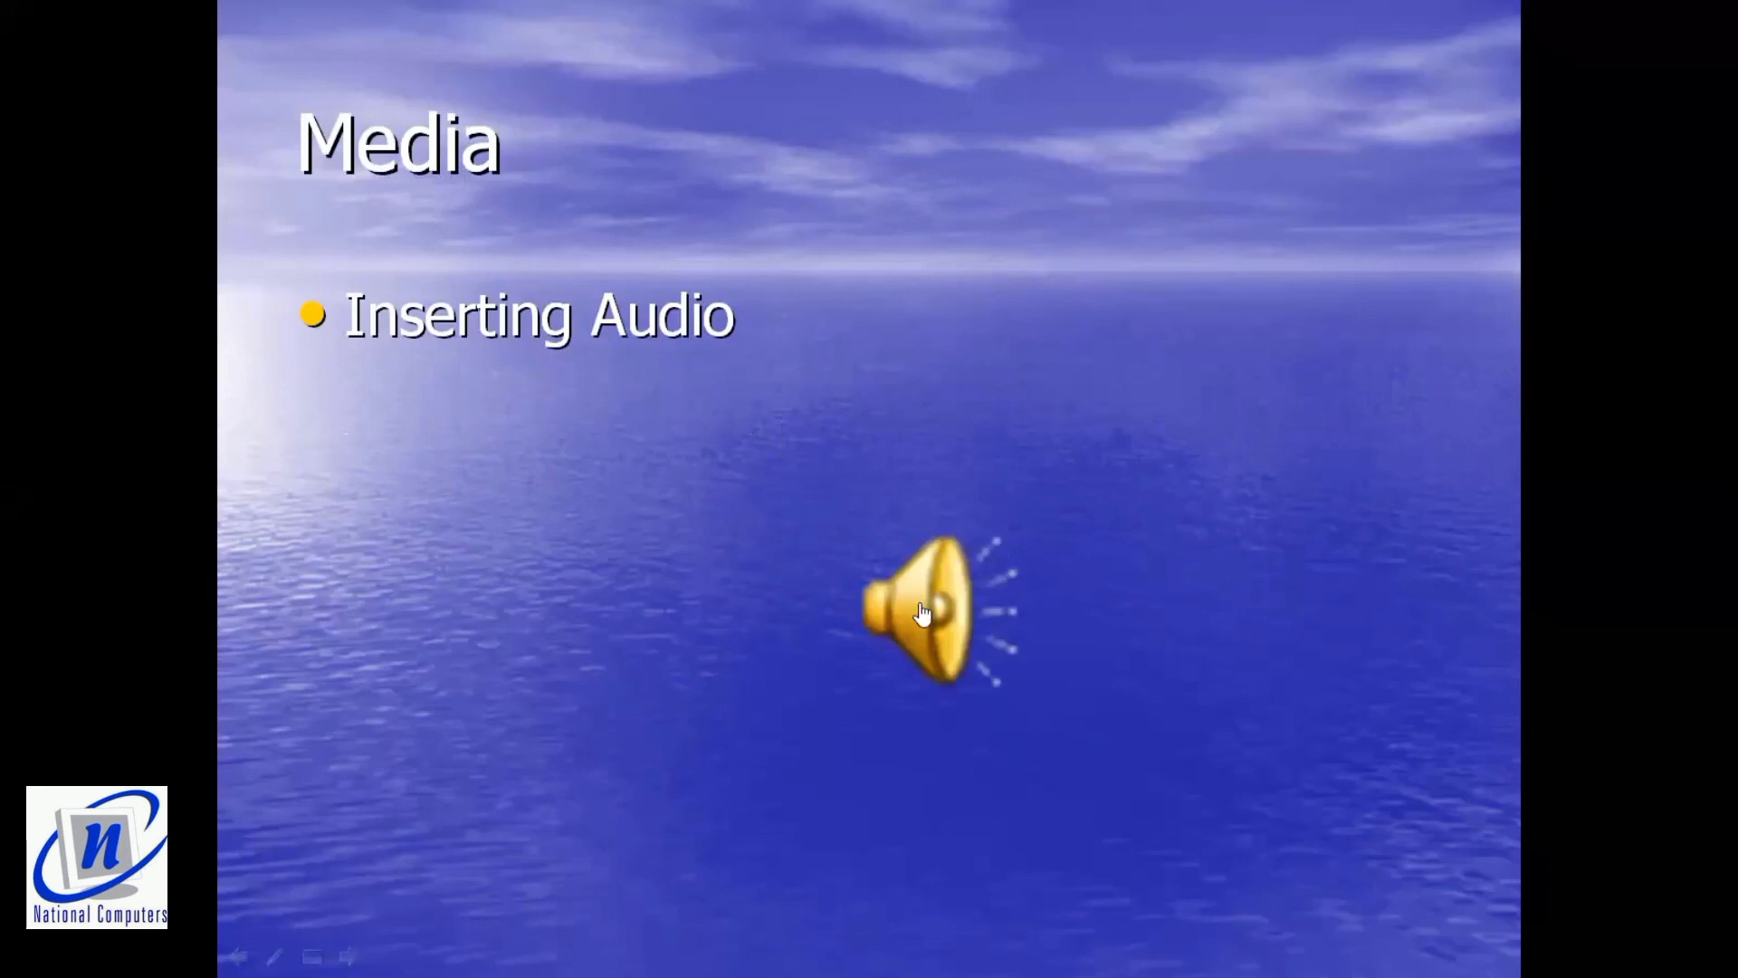
Step: Advance the running show to the Inserting Video slide, play its video, and exit at the end of the show
left_click(1182, 564)
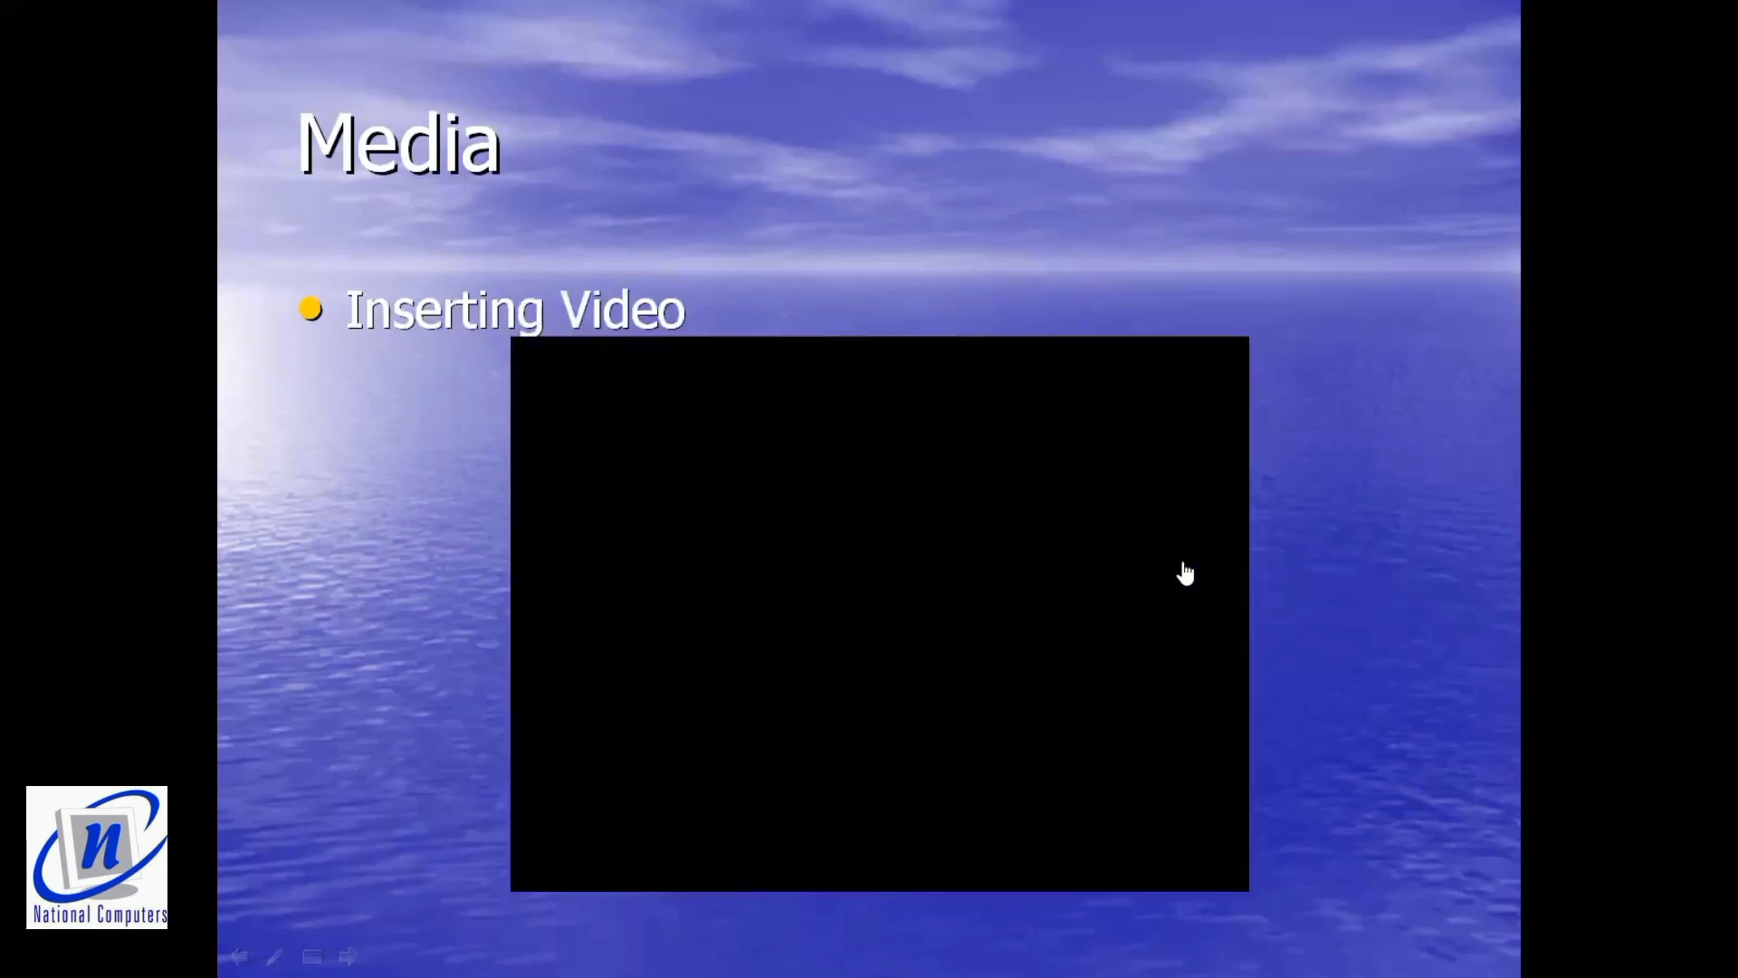
left_click(955, 556)
left_click(1433, 310)
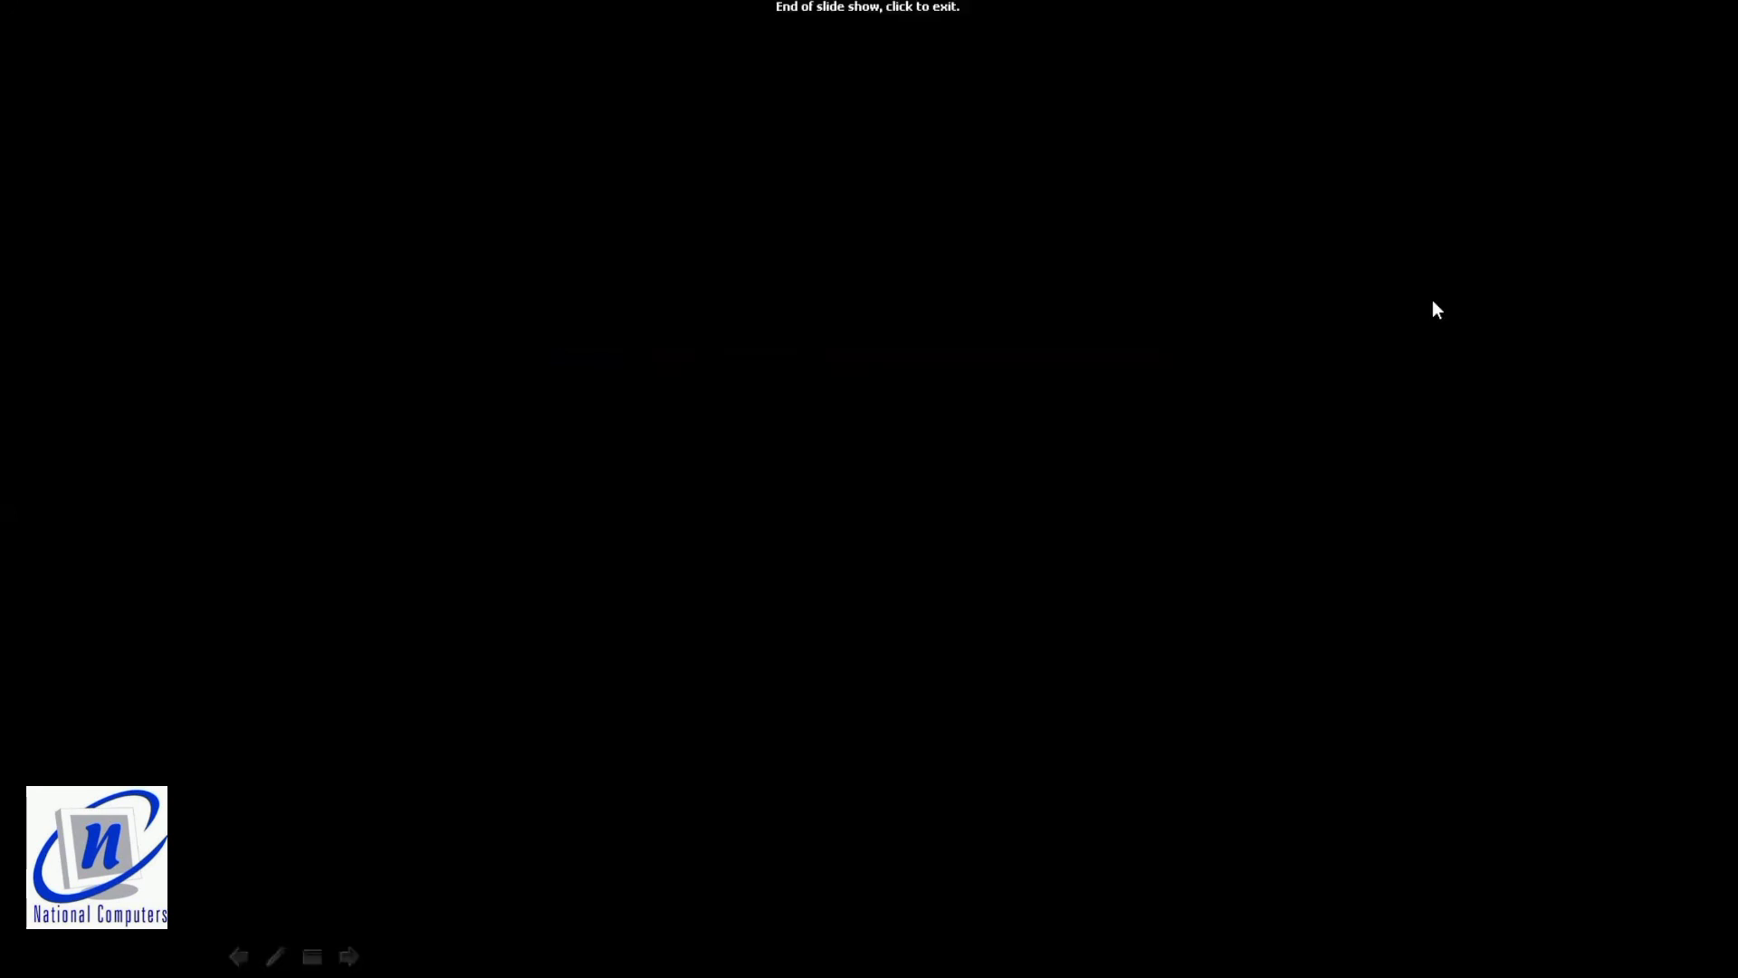
left_click(1433, 316)
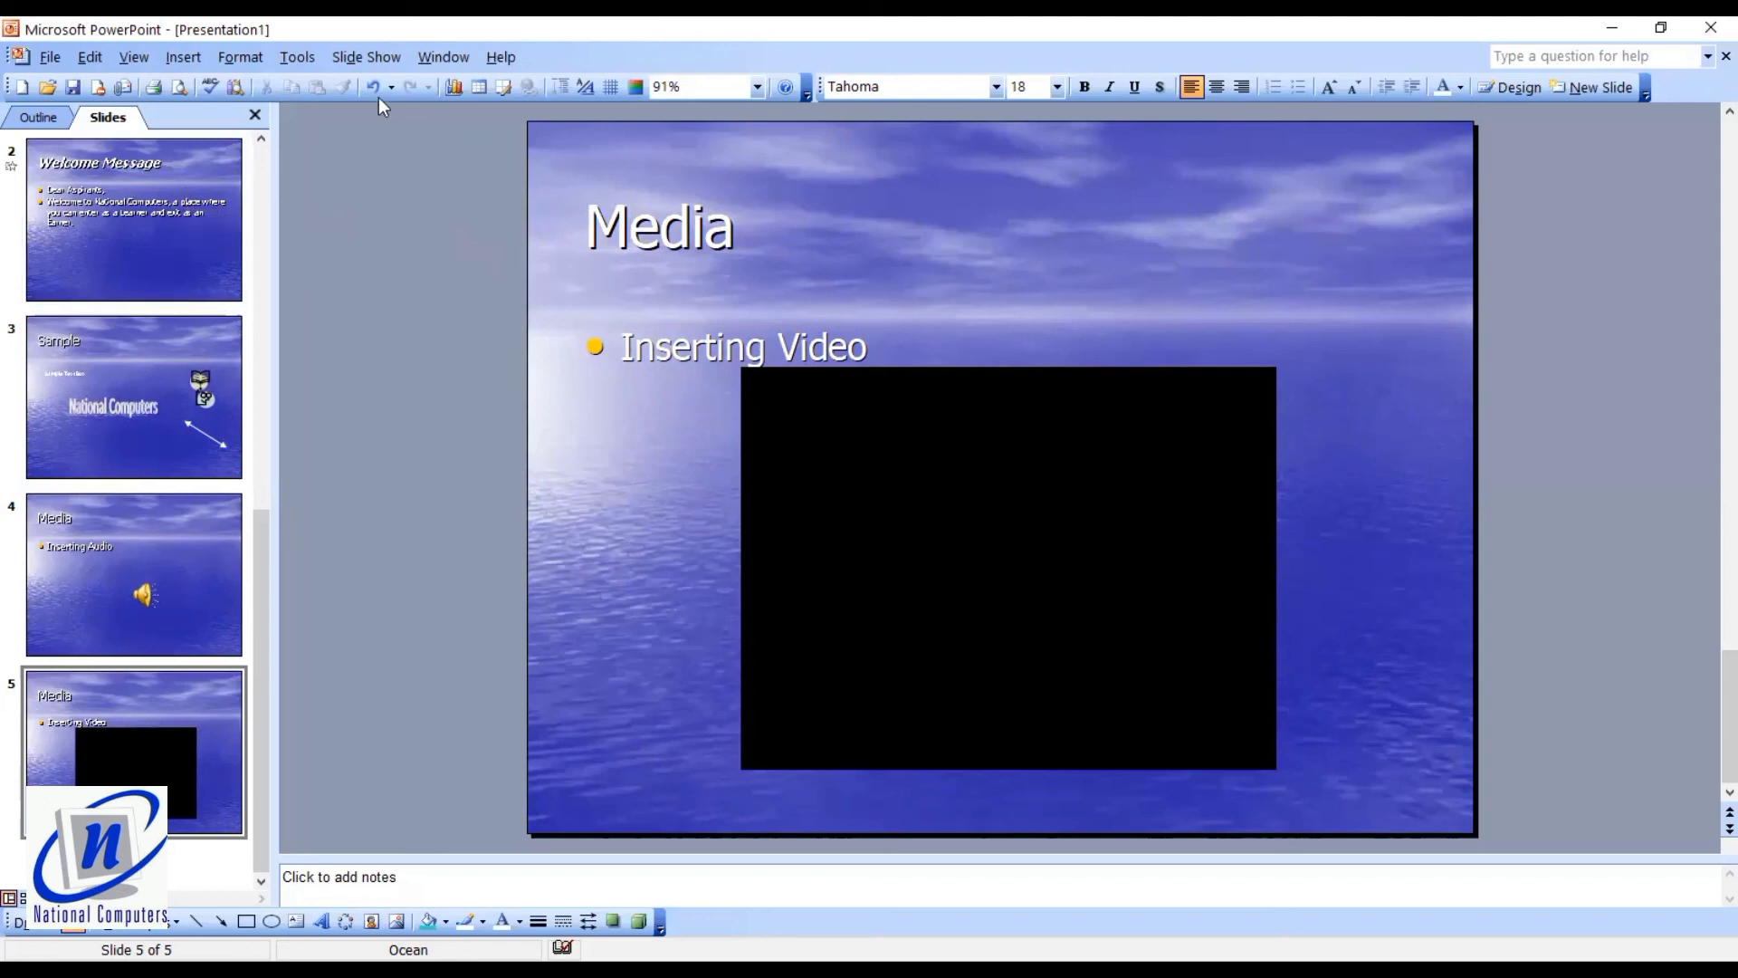
Step: Start rehearsing the slide timings and advance through the title slide's text lines to the Welcome Message slide
left_click(404, 56)
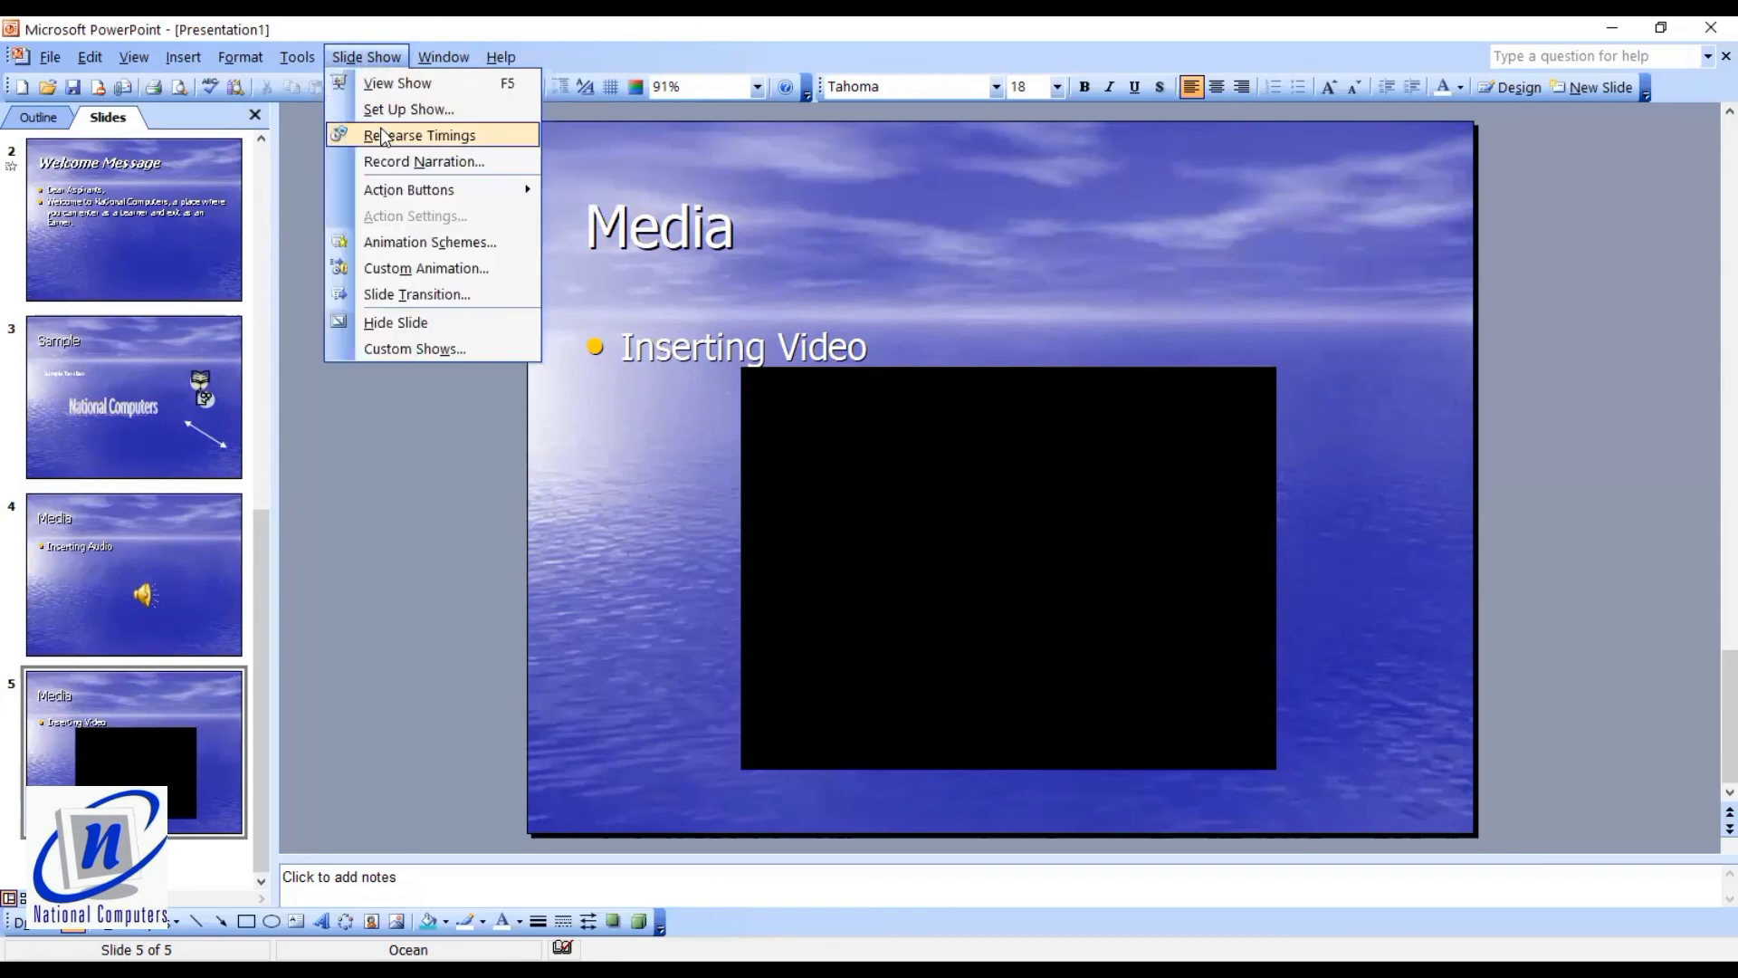
left_click(385, 135)
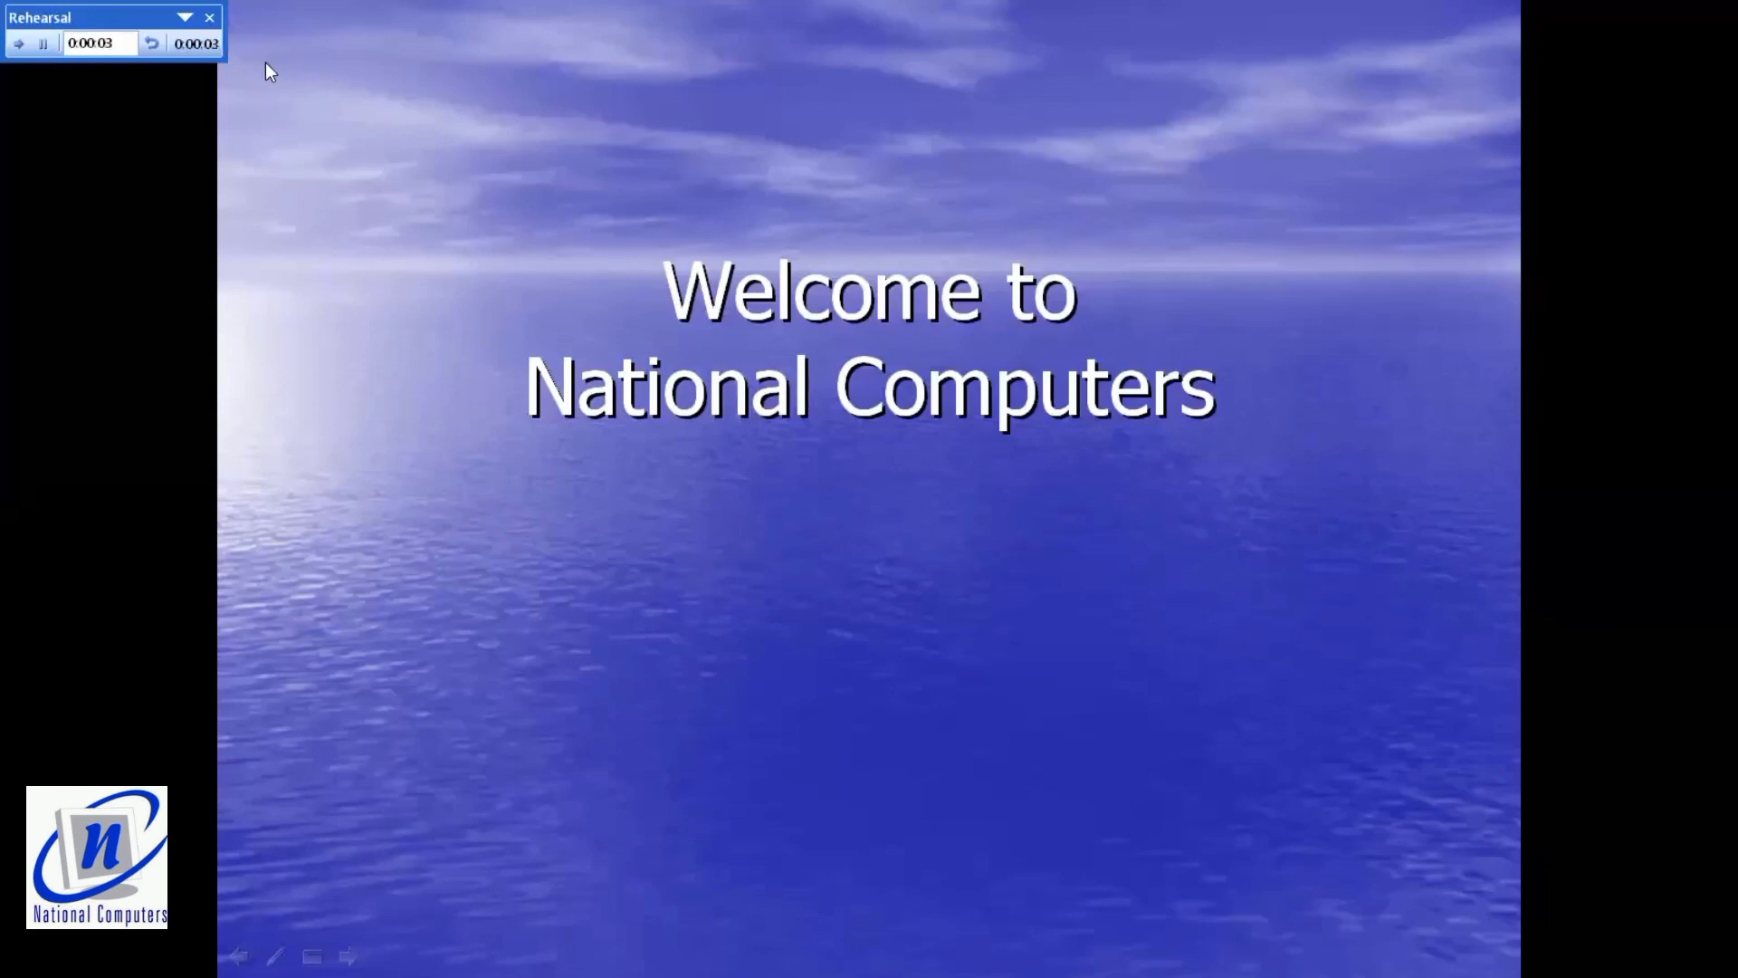
left_click(22, 48)
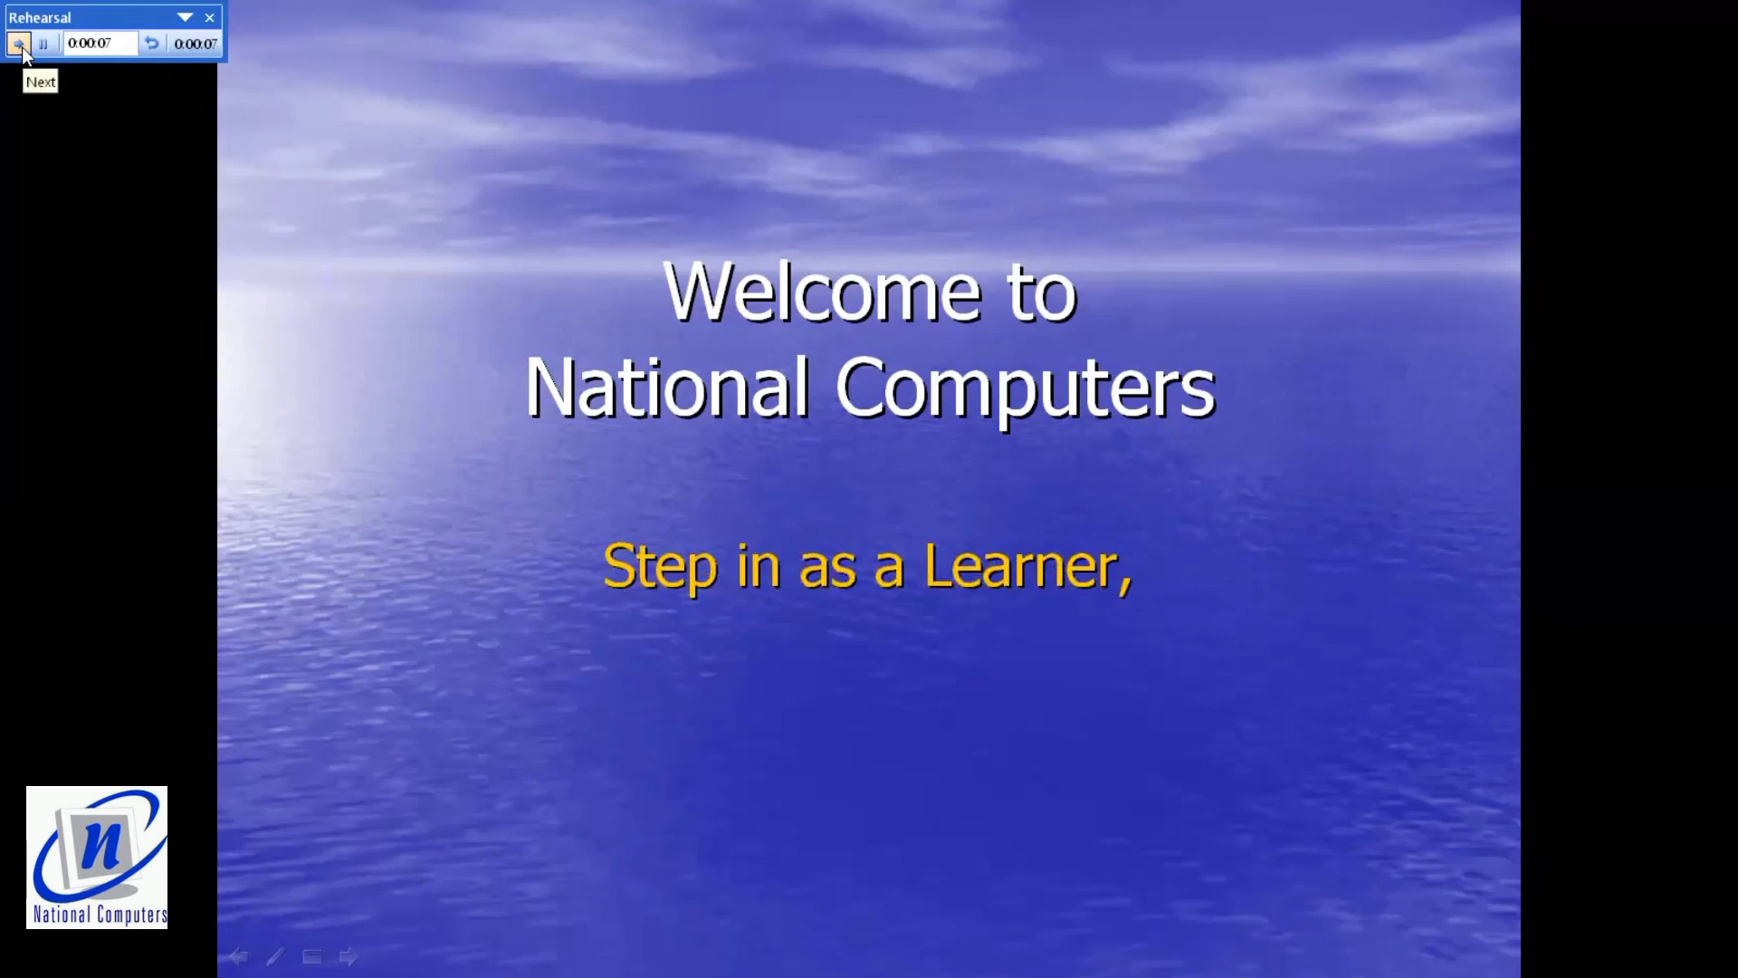
left_click(22, 47)
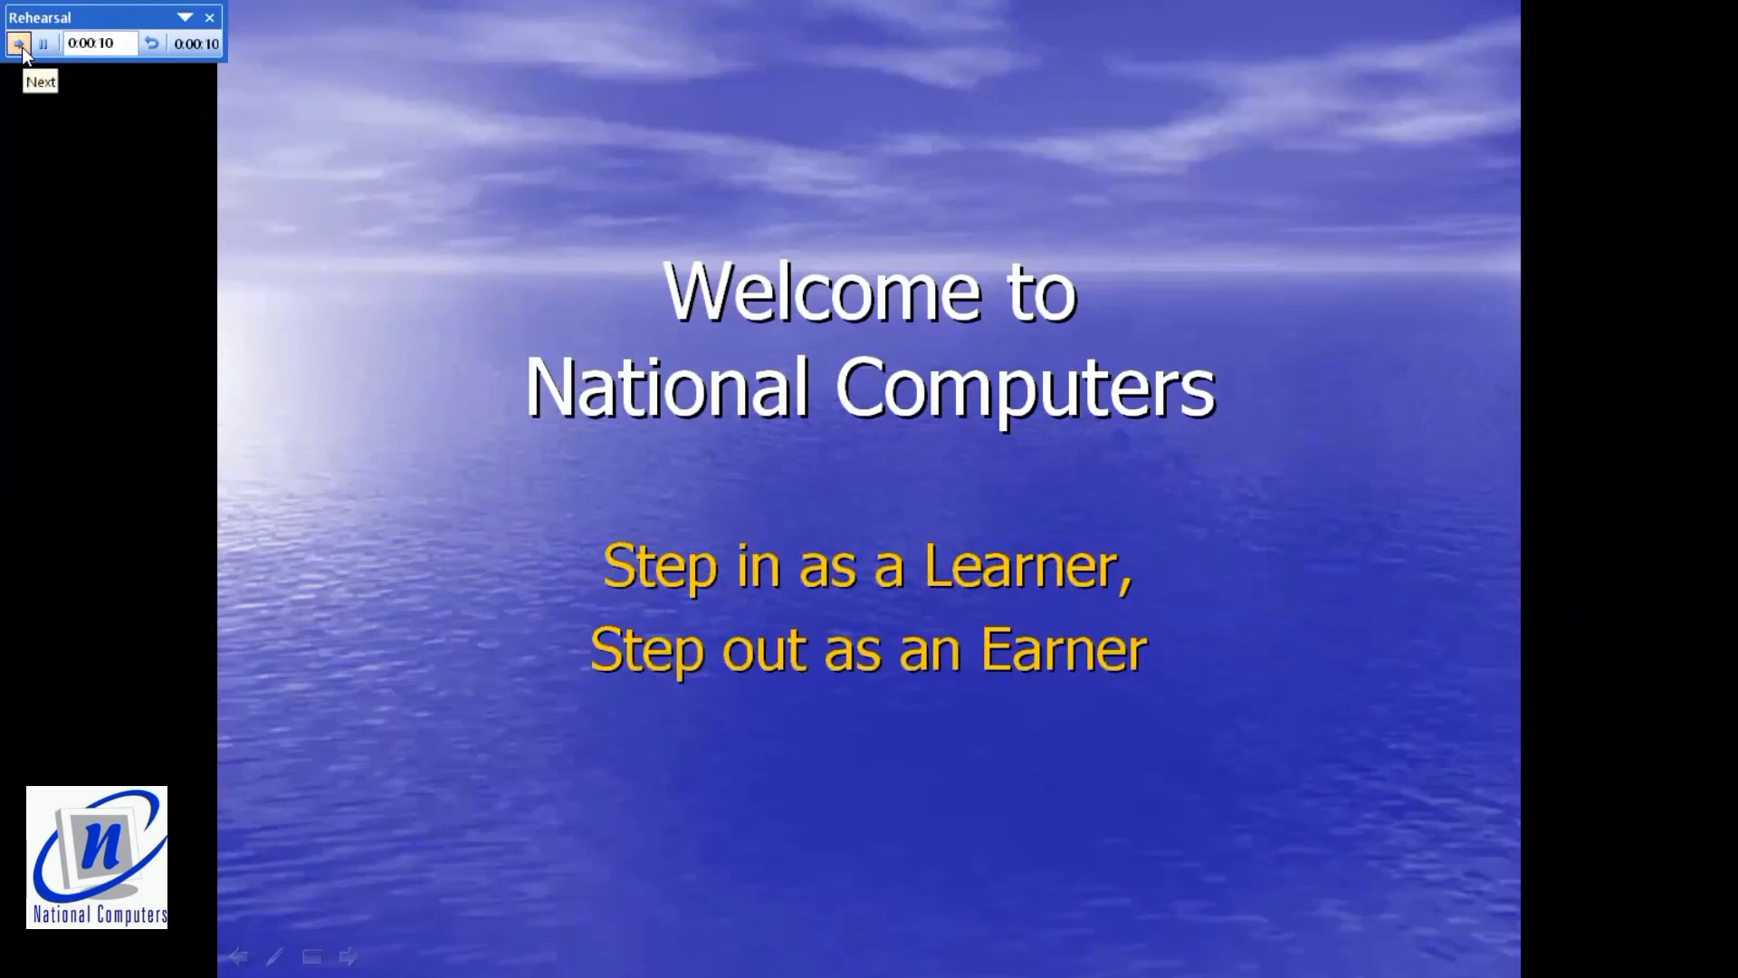
left_click(22, 48)
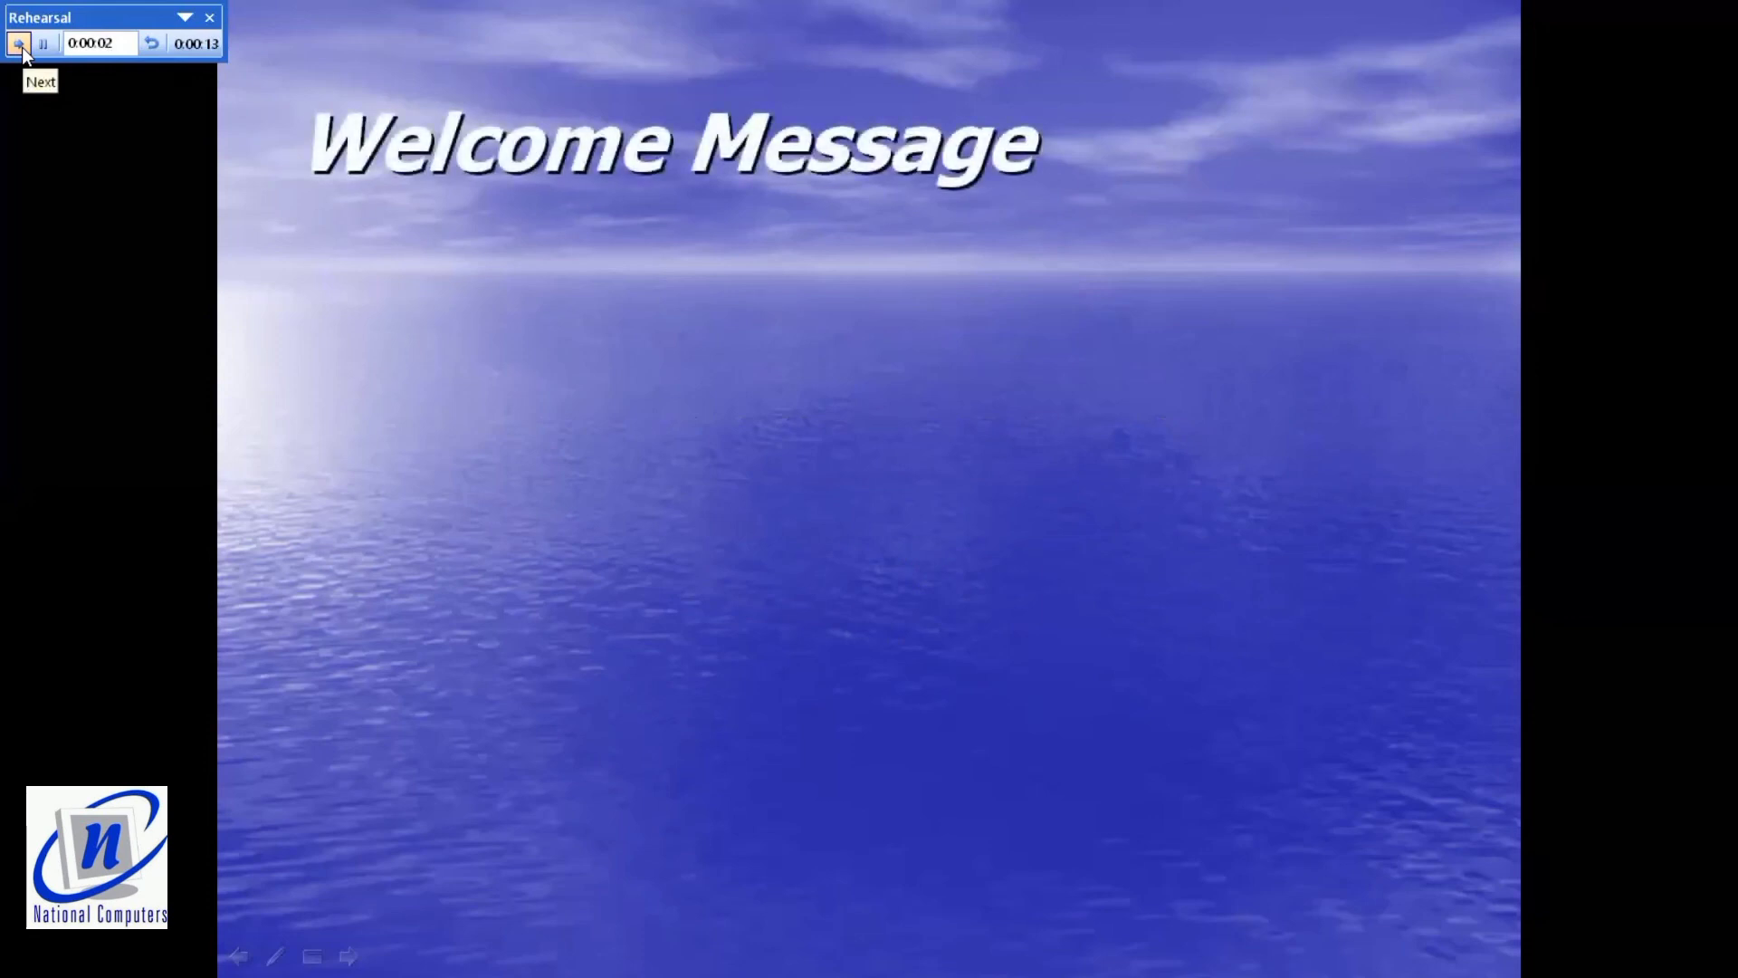
Step: Continue the timing rehearsal through the Welcome Message bullets and the Sample slide to the Inserting Audio slide
left_click(22, 48)
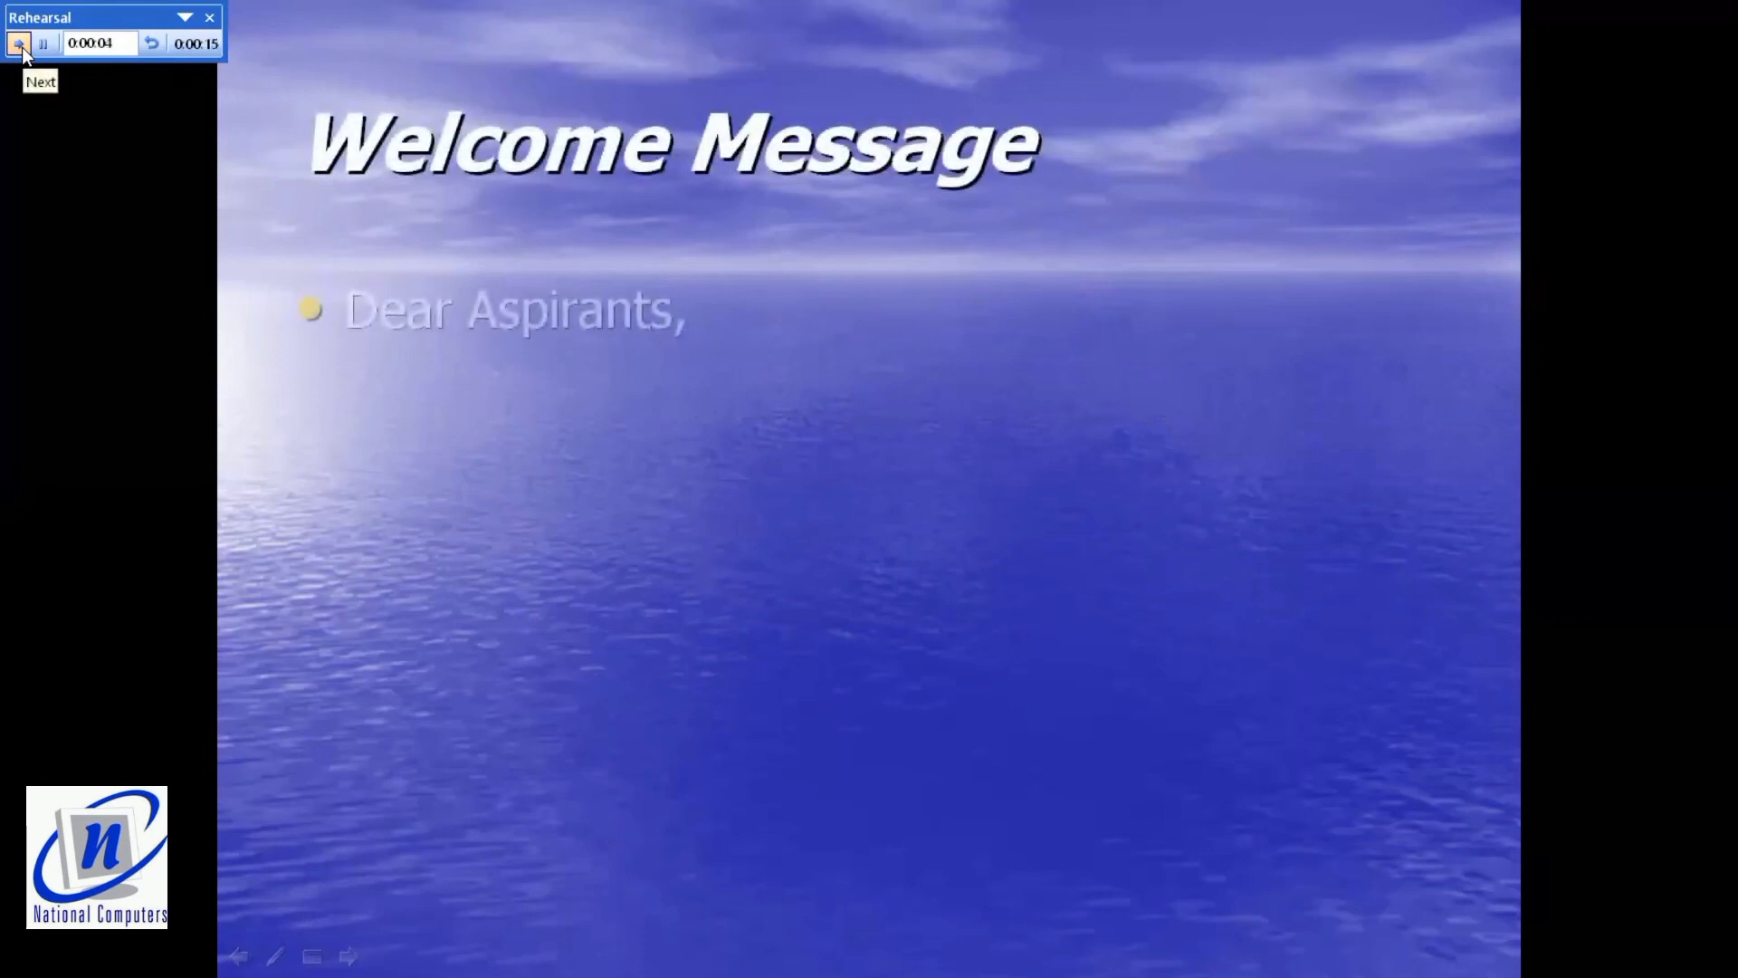
left_click(22, 48)
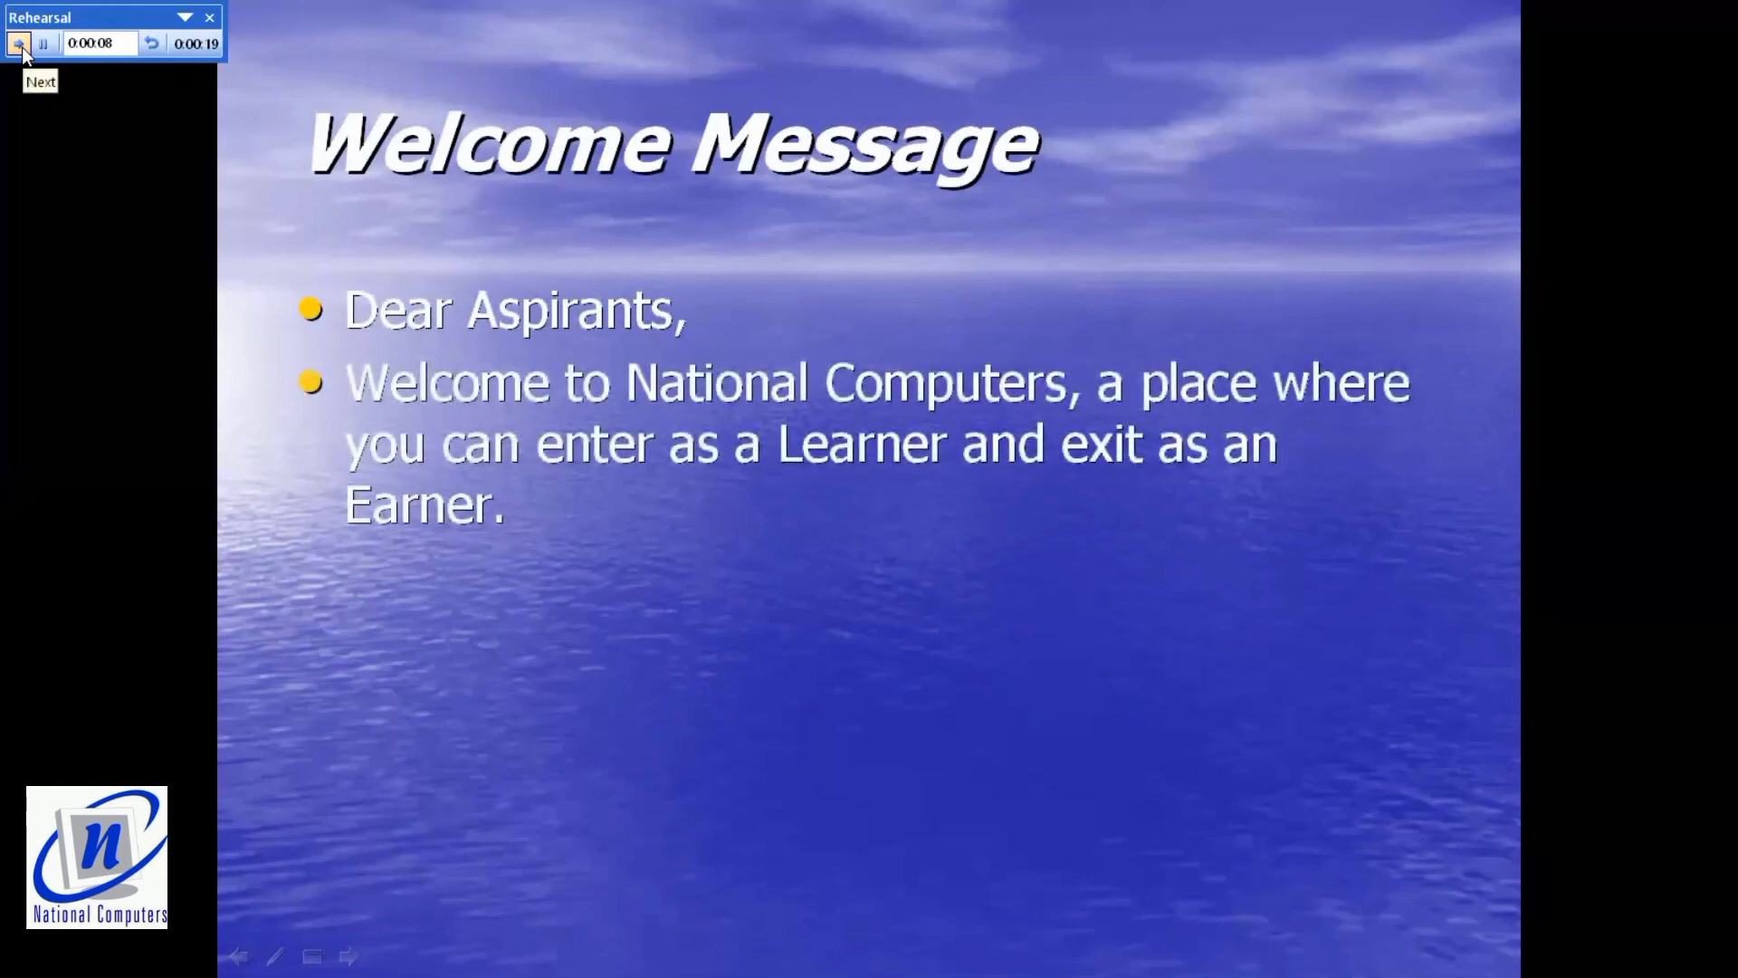
left_click(23, 47)
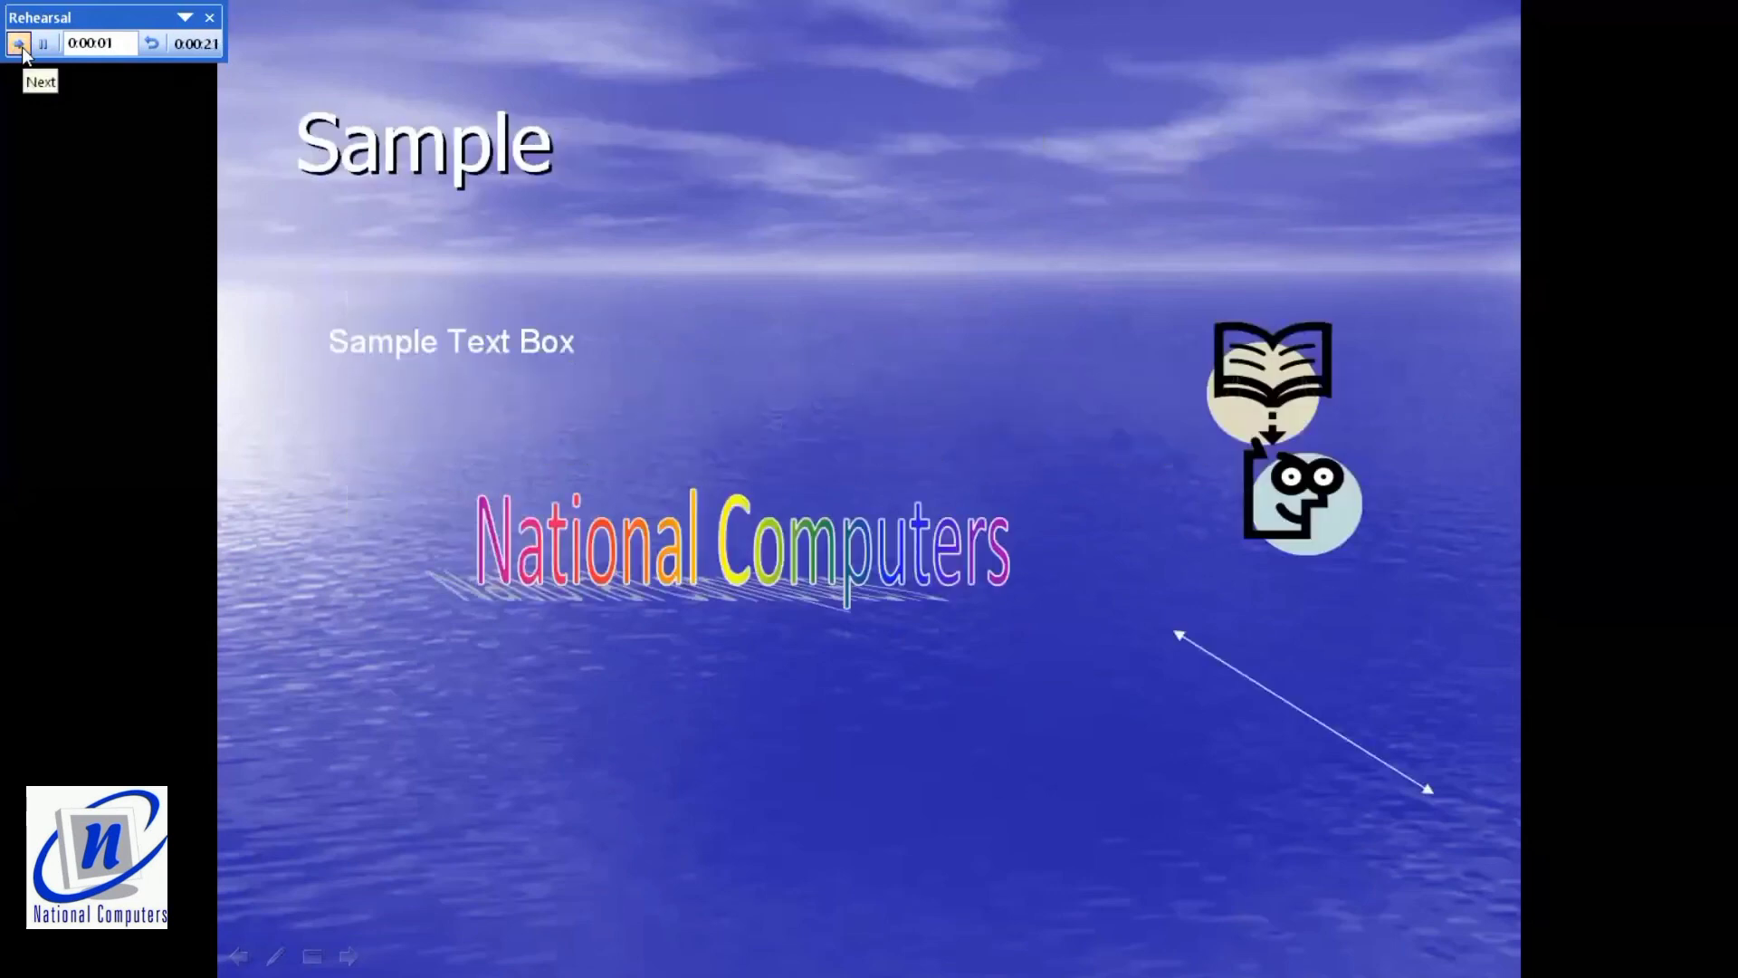
left_click(22, 47)
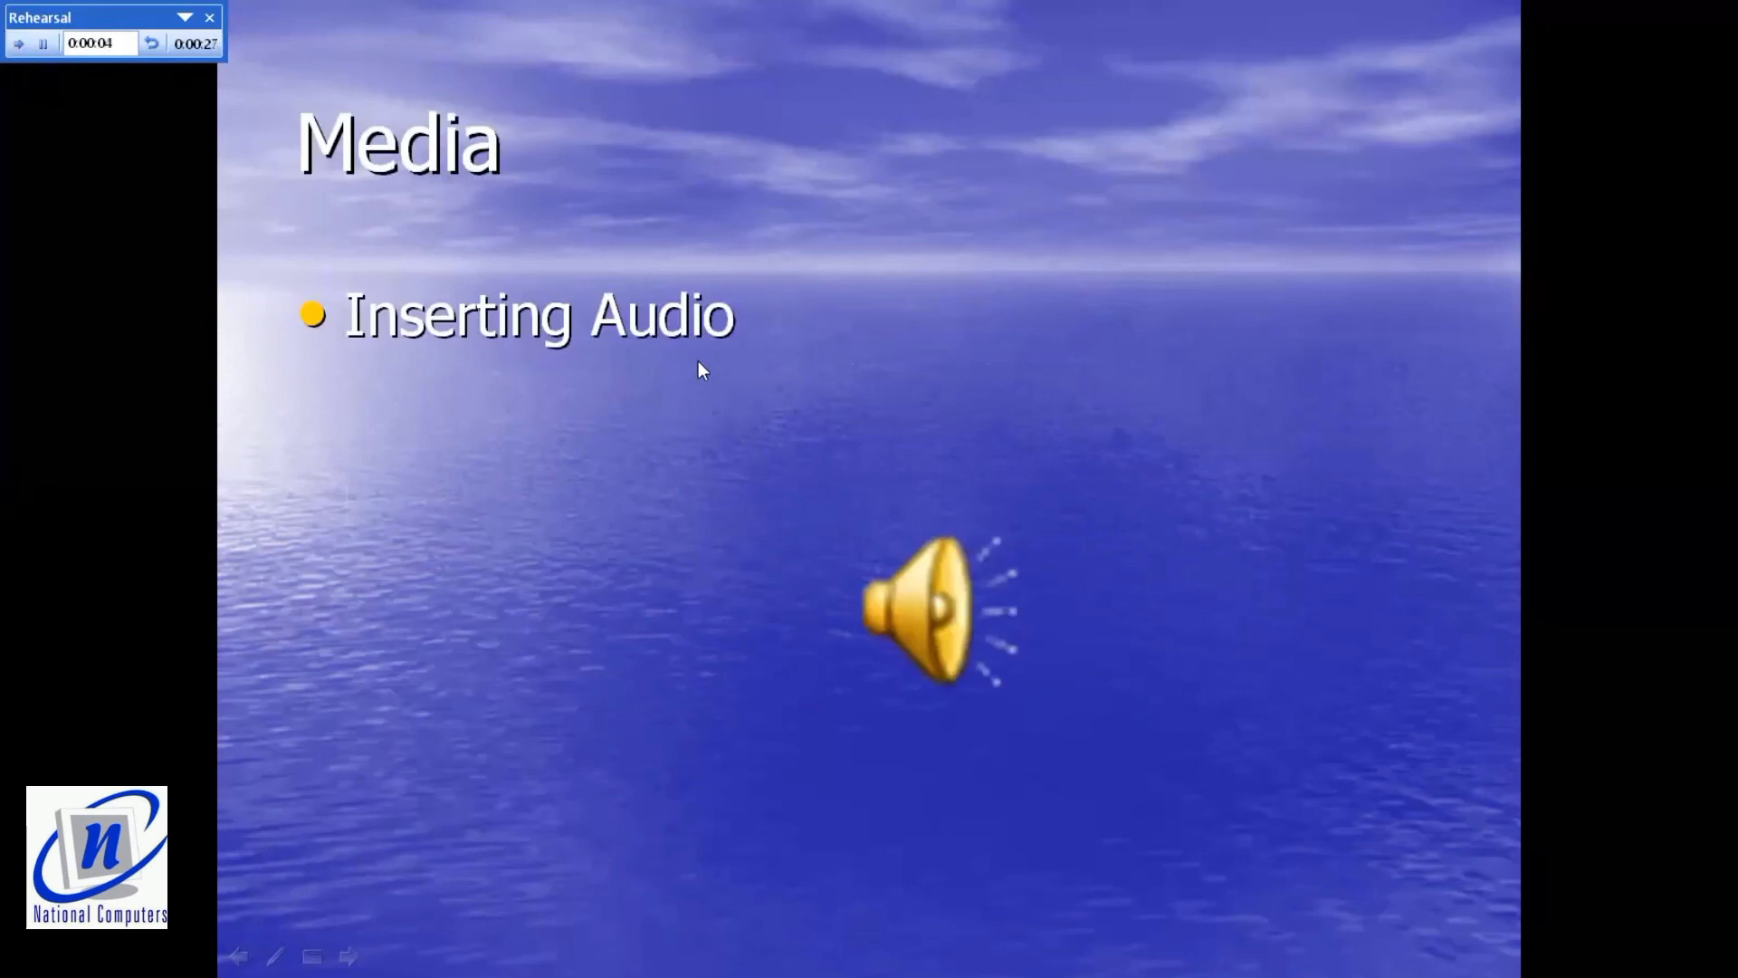
Step: Rehearse the Inserting Video slide with its video playing, finish the rehearsal, and keep the new slide timings
left_click(18, 53)
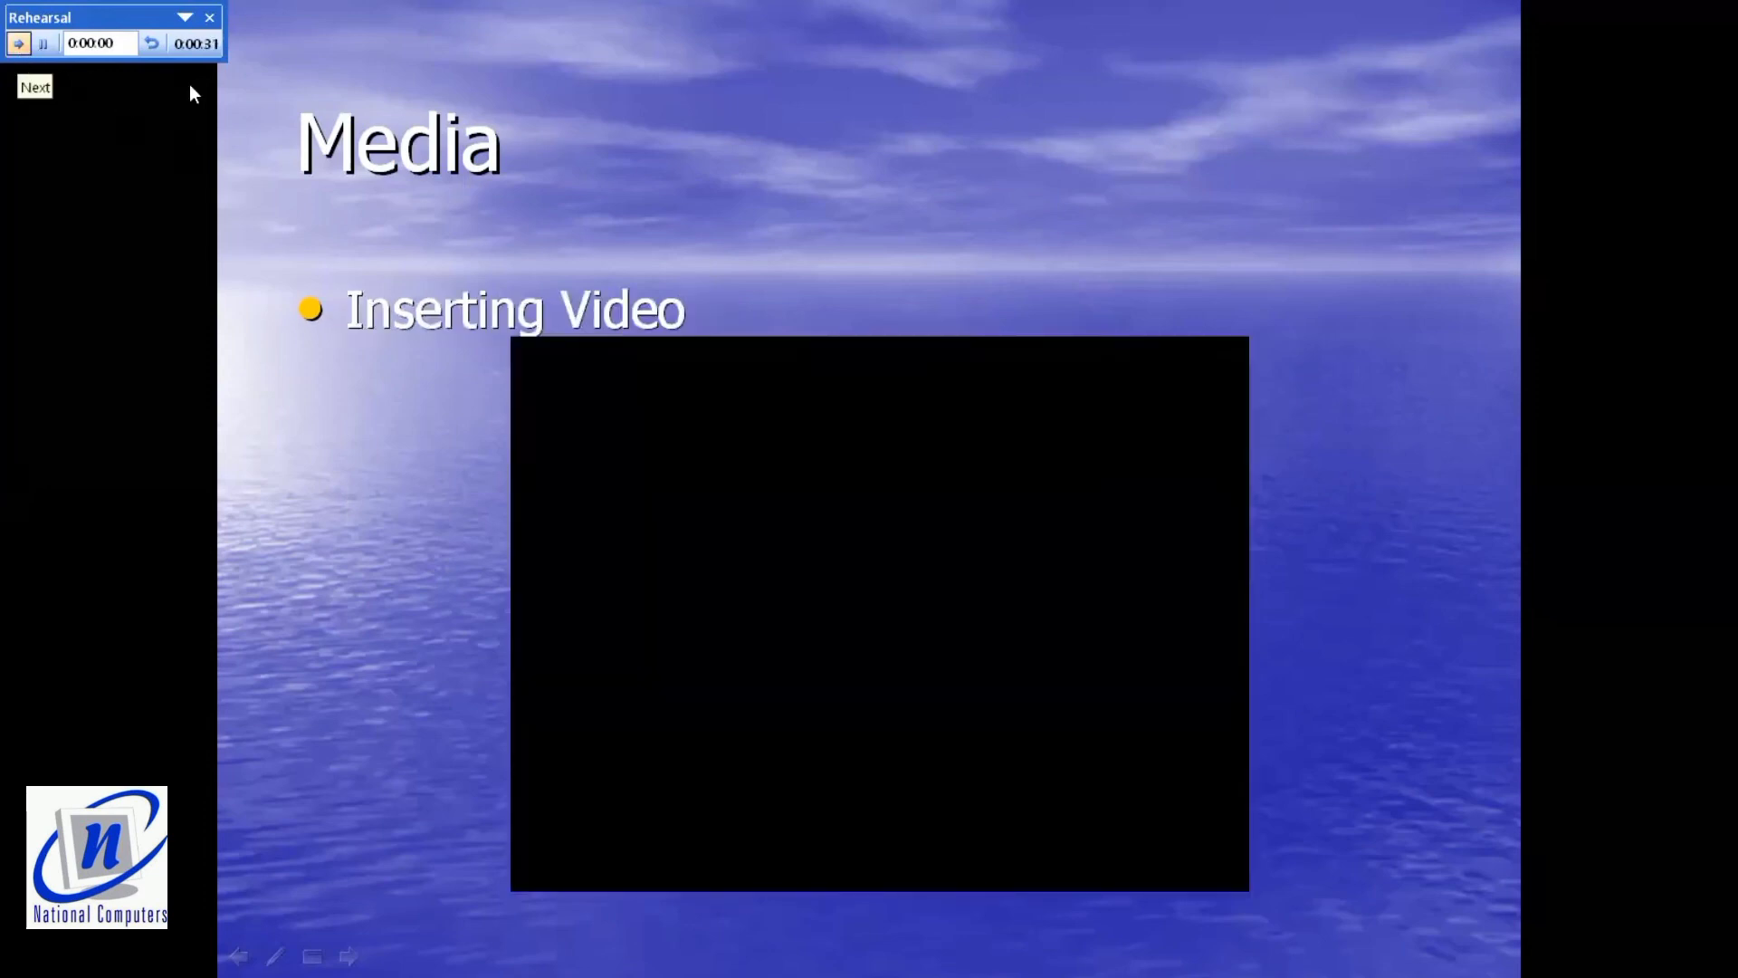
left_click(932, 552)
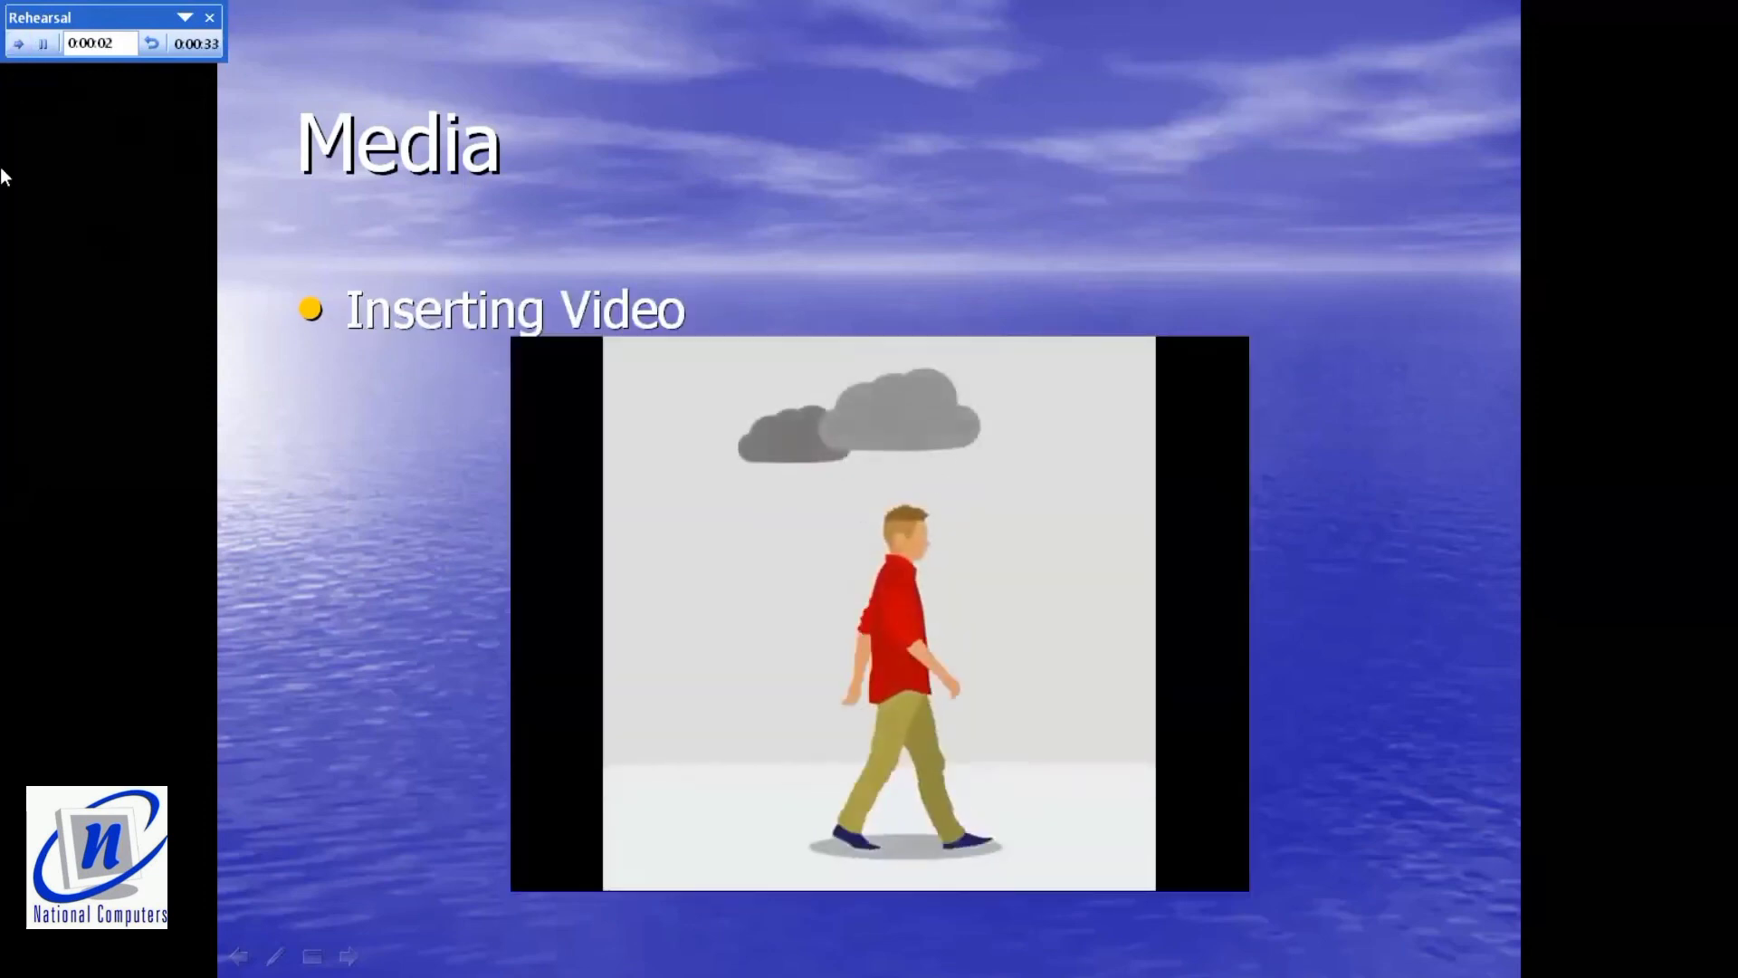
left_click(18, 45)
left_click(13, 52)
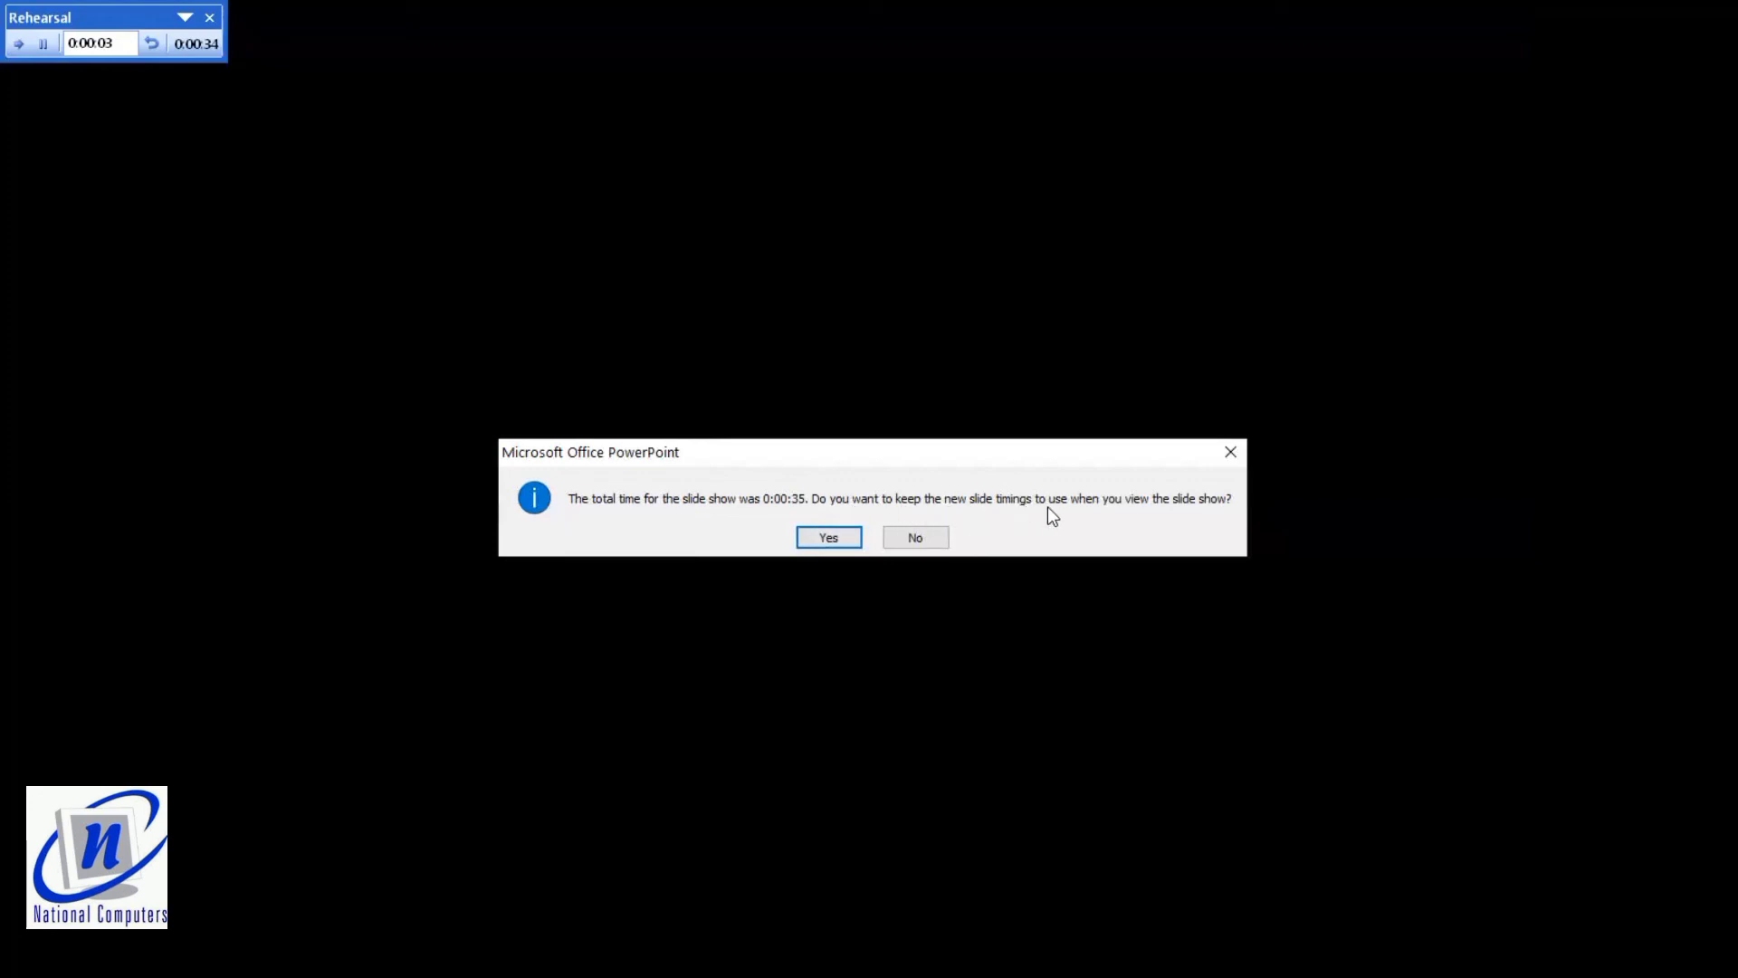
left_click(828, 539)
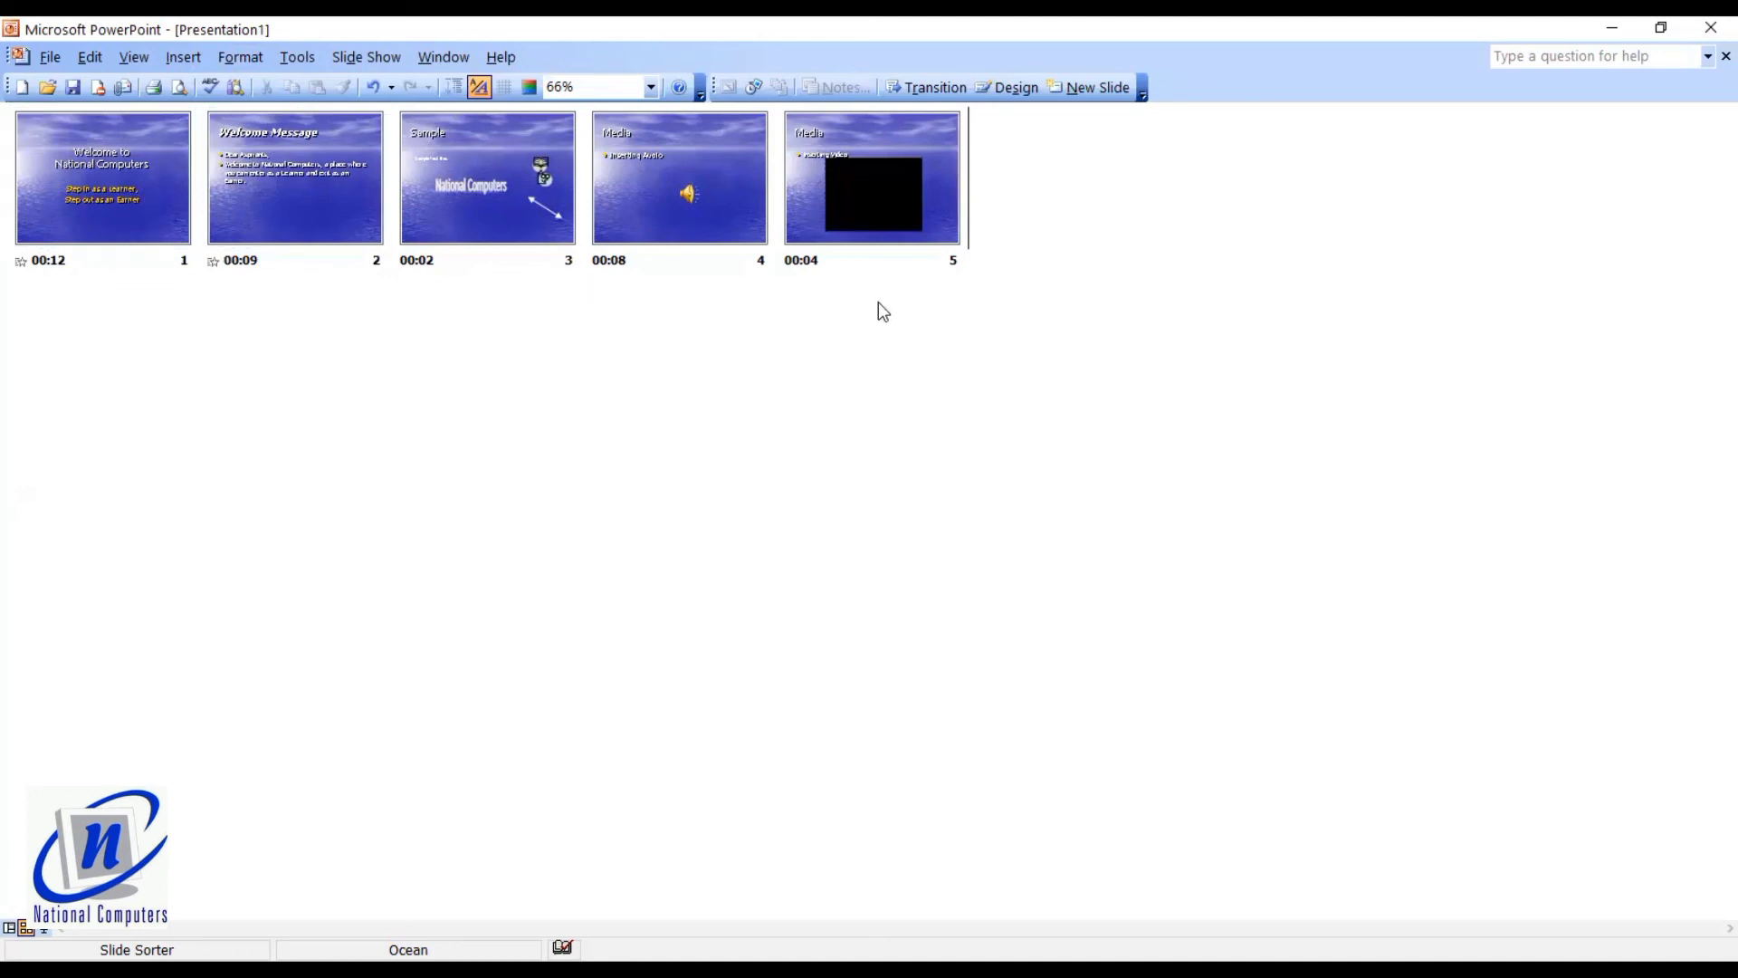
Step: Run the slide show from the beginning and advance through the title slide text and the Welcome Message bullets
left_click(353, 56)
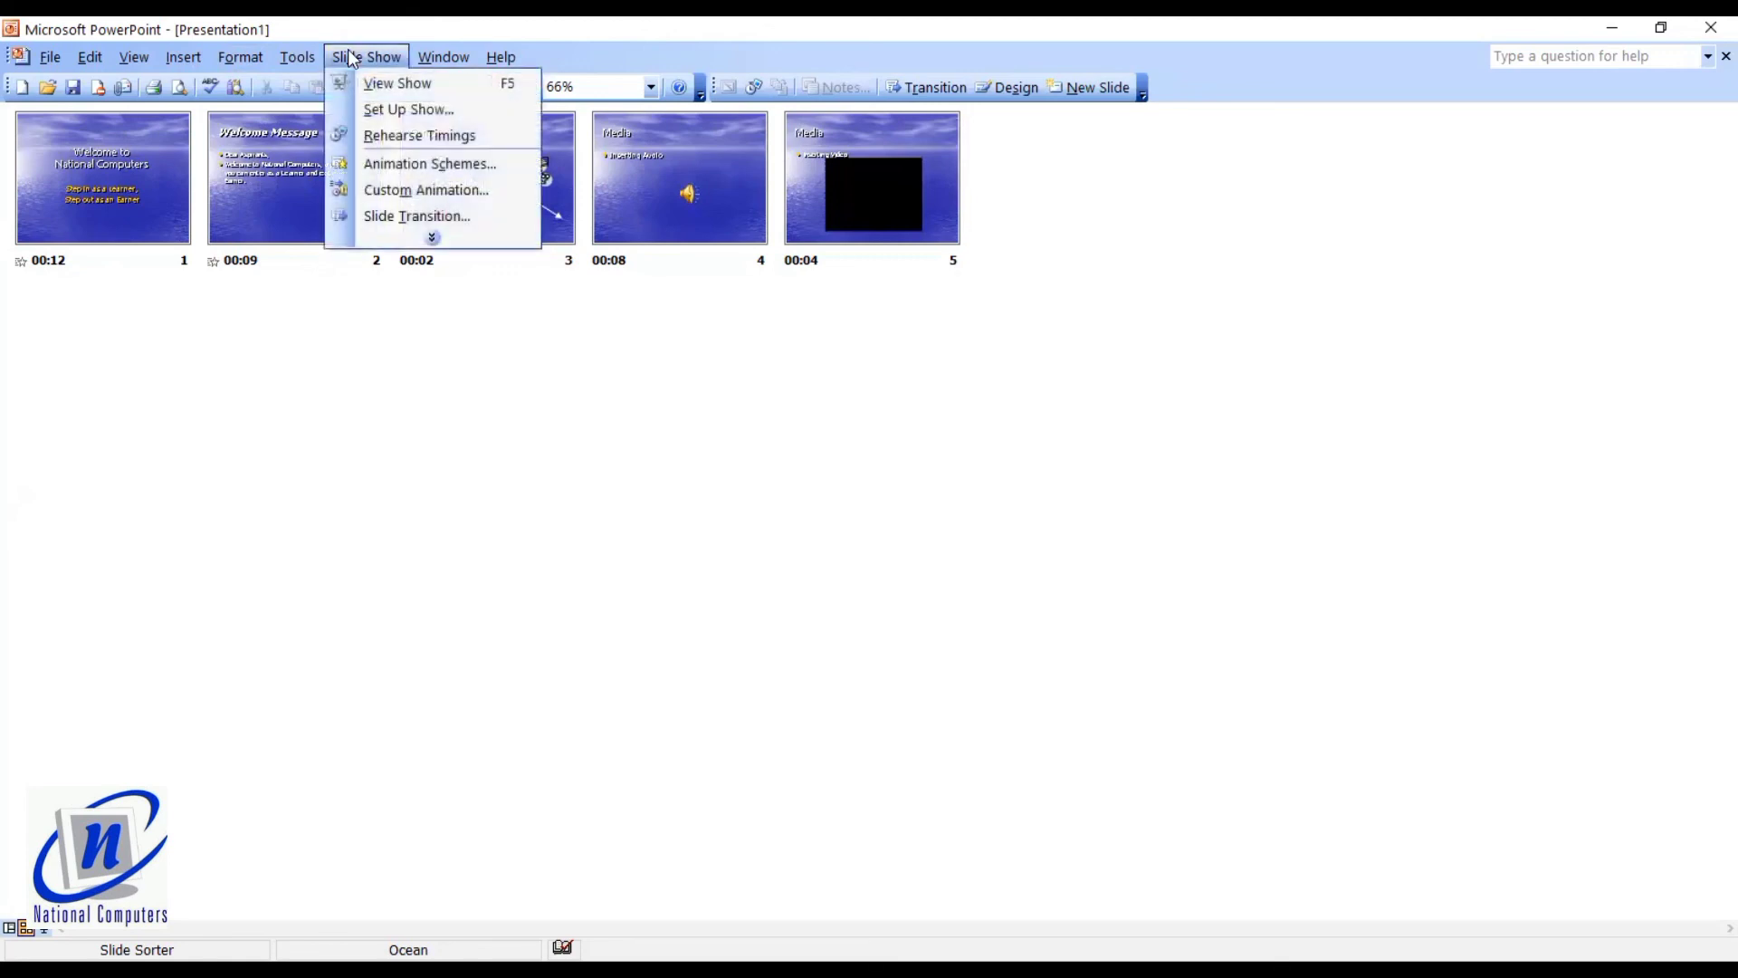
left_click(397, 84)
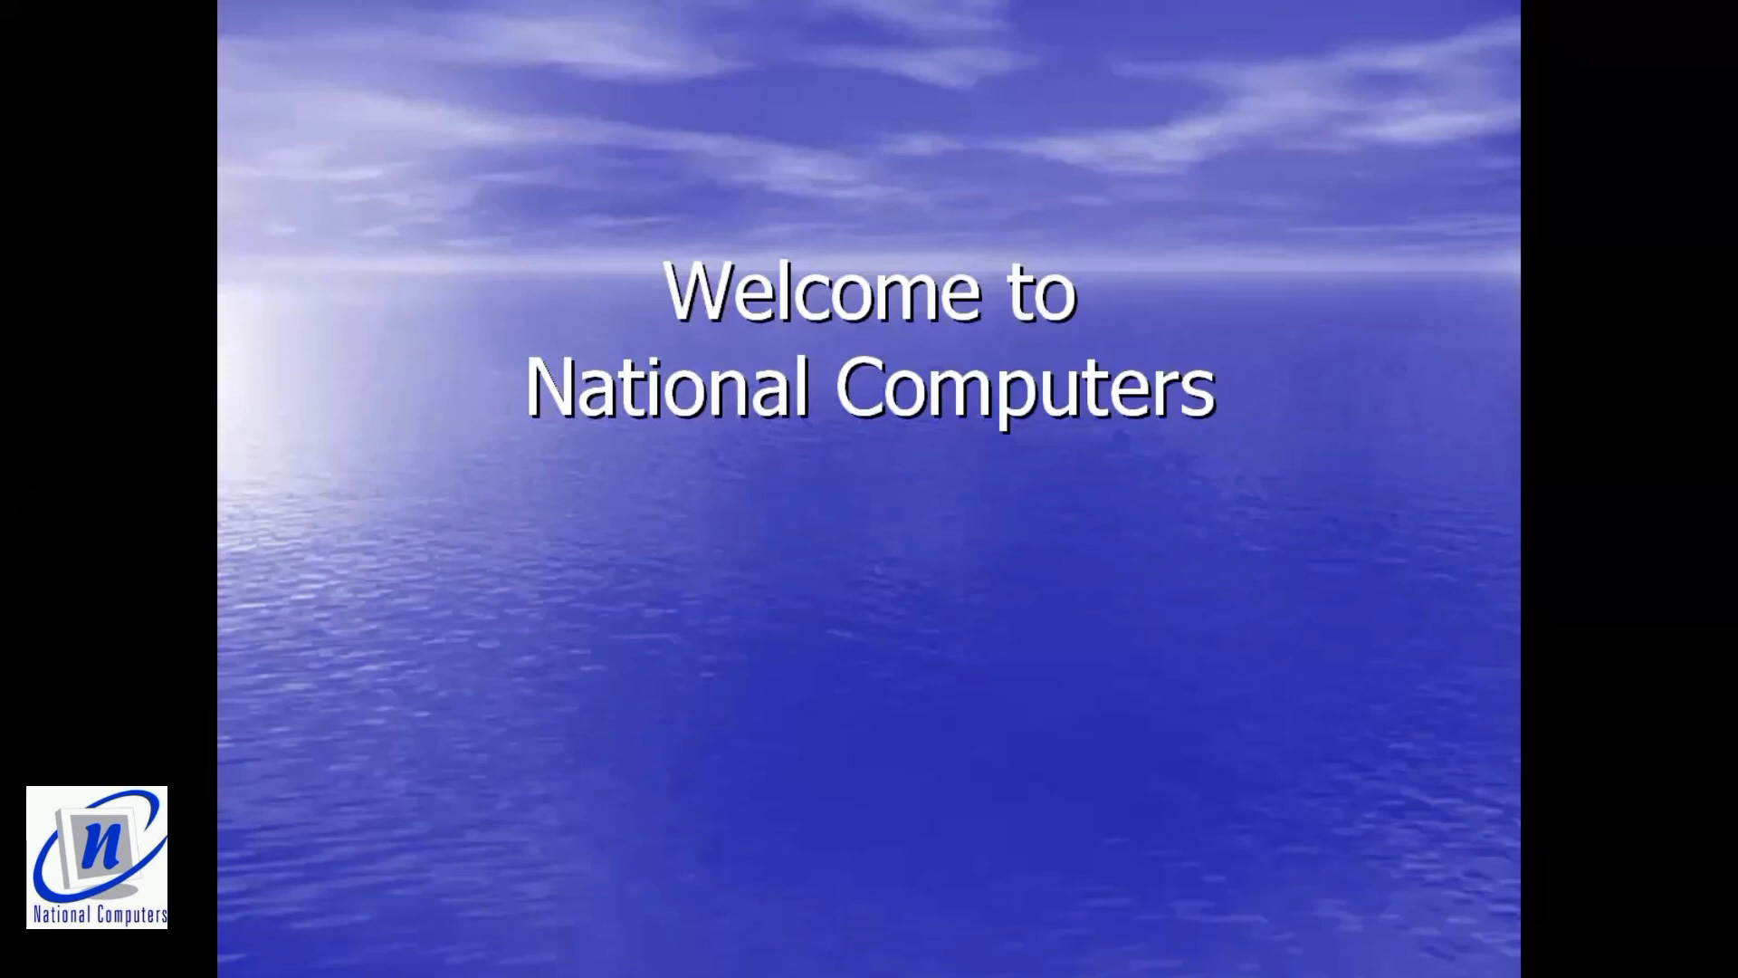
key("Return")
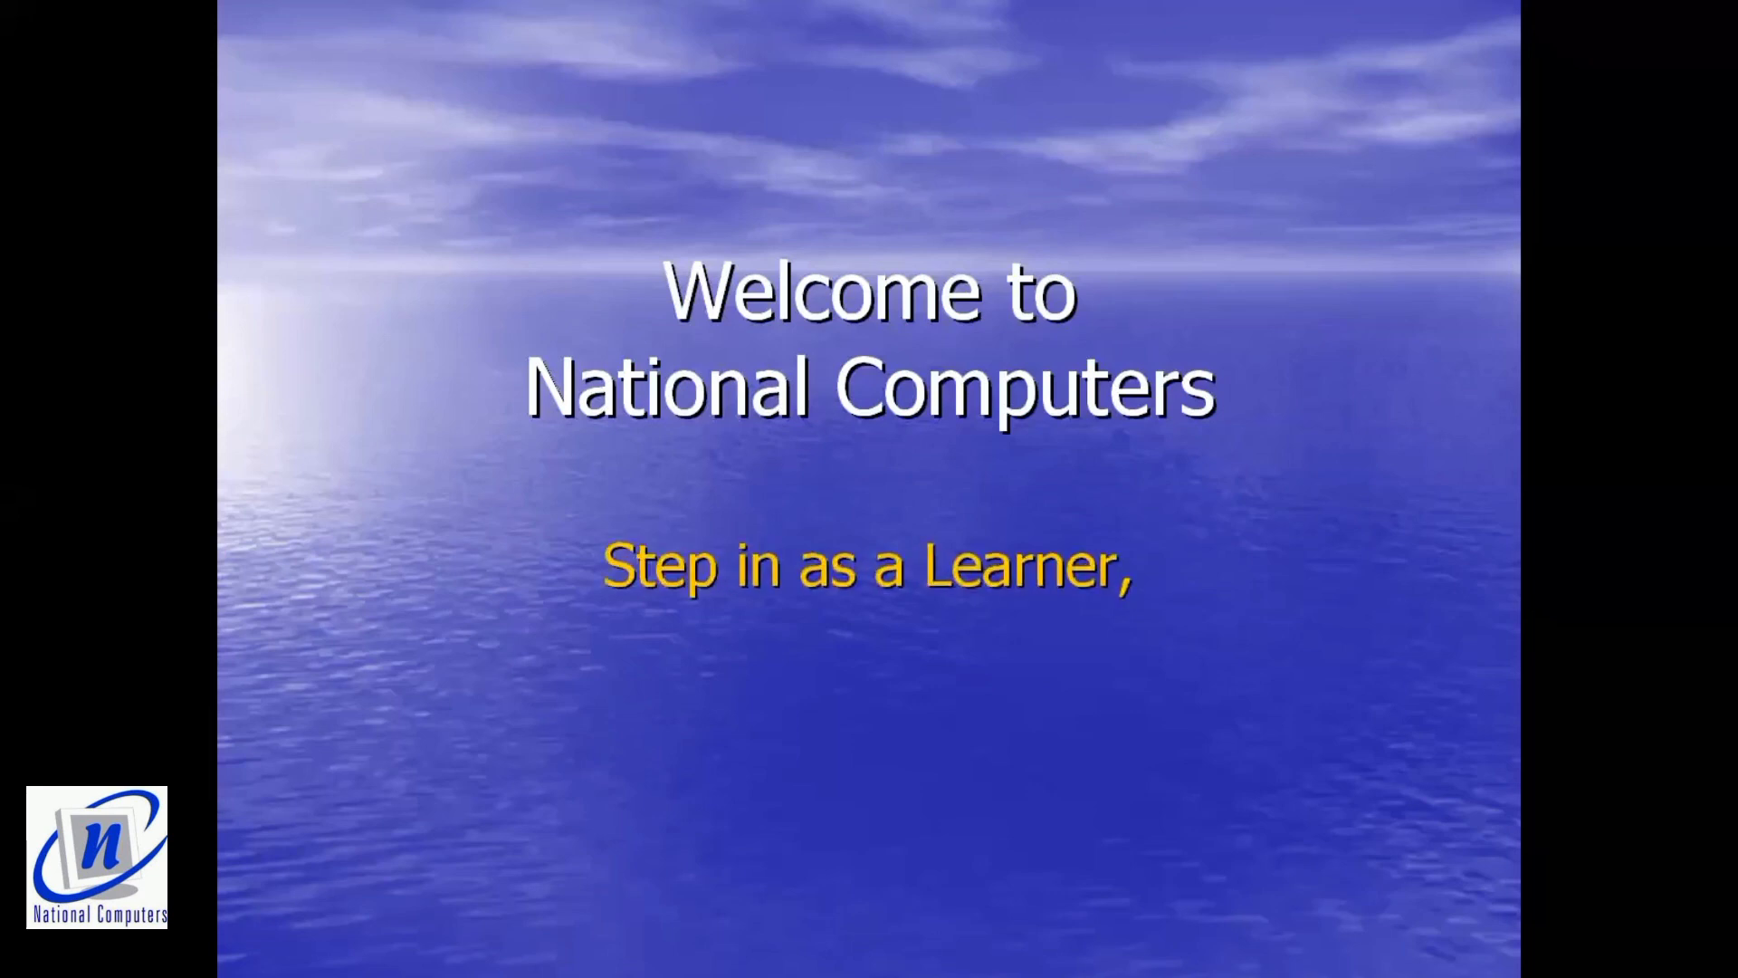
key("Return")
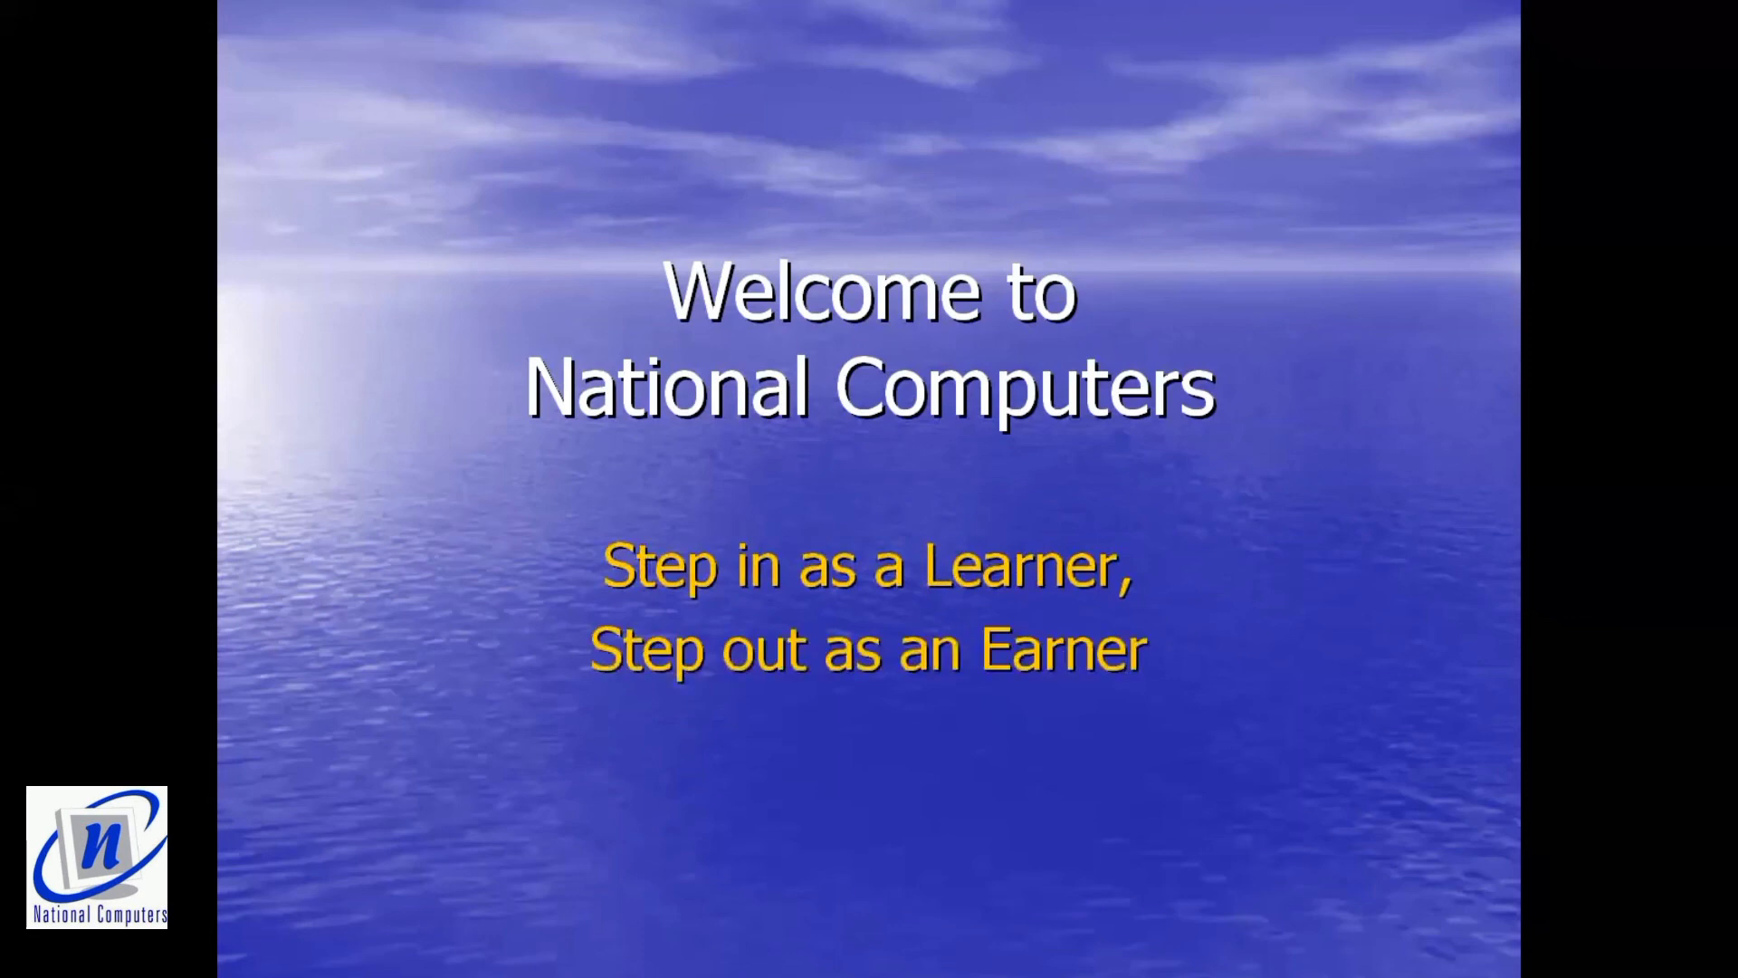
key("Return")
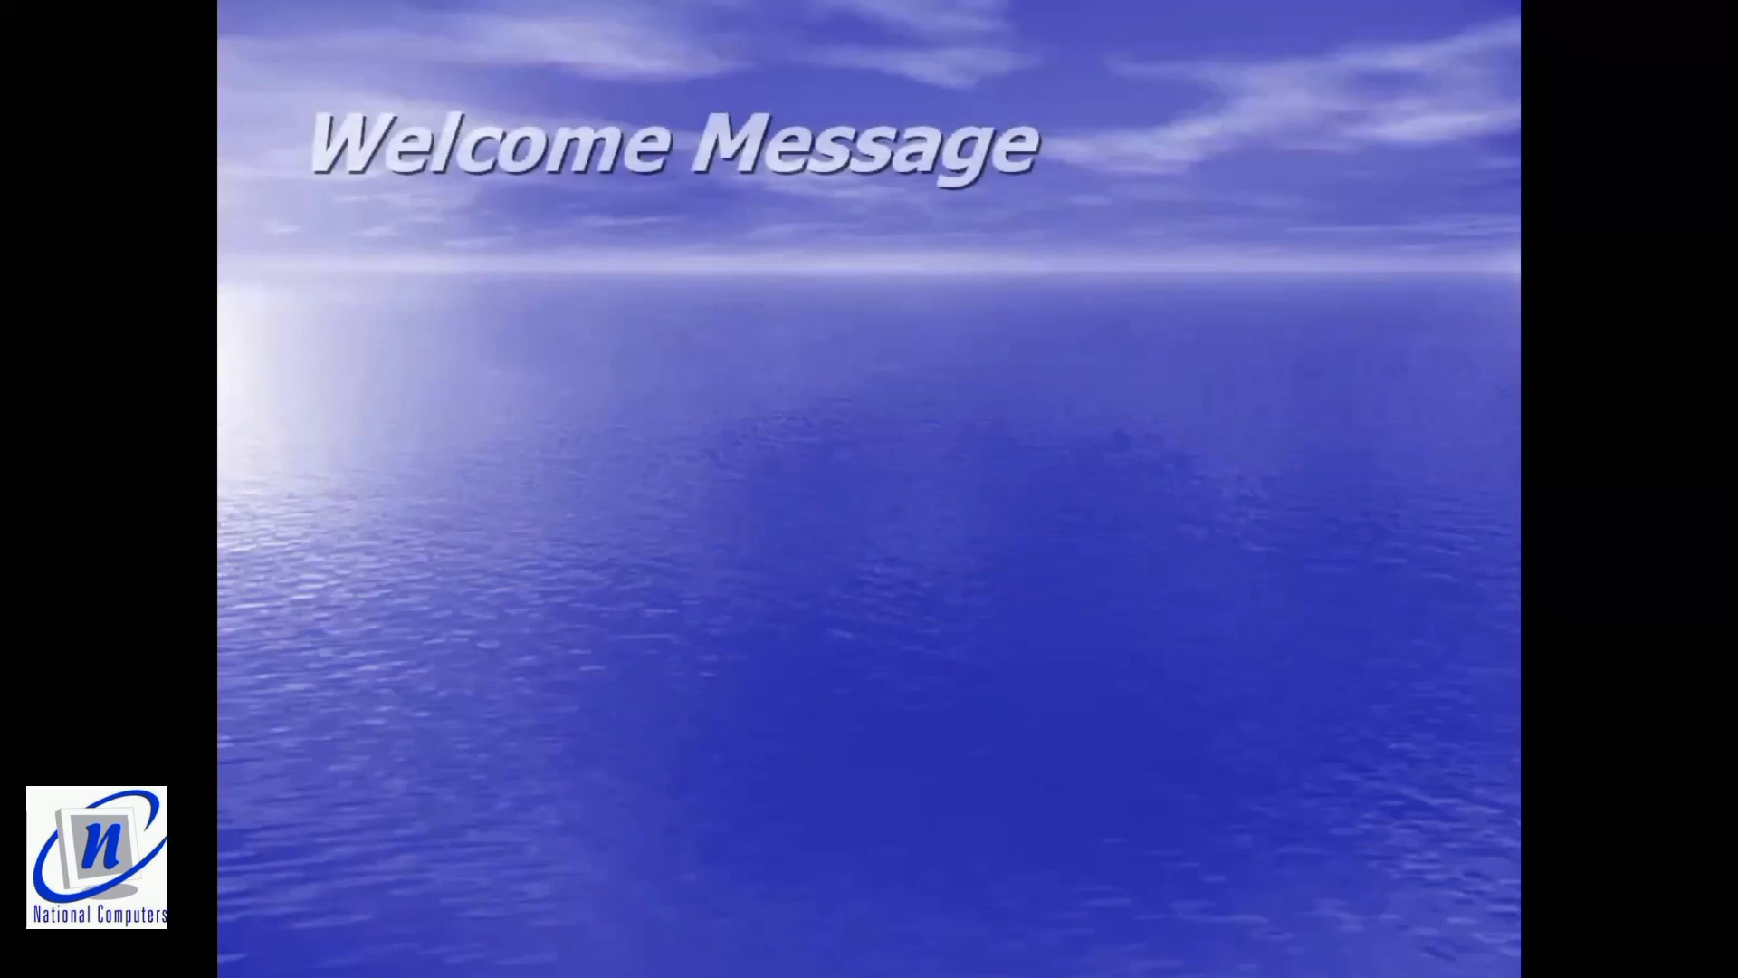
key("Return")
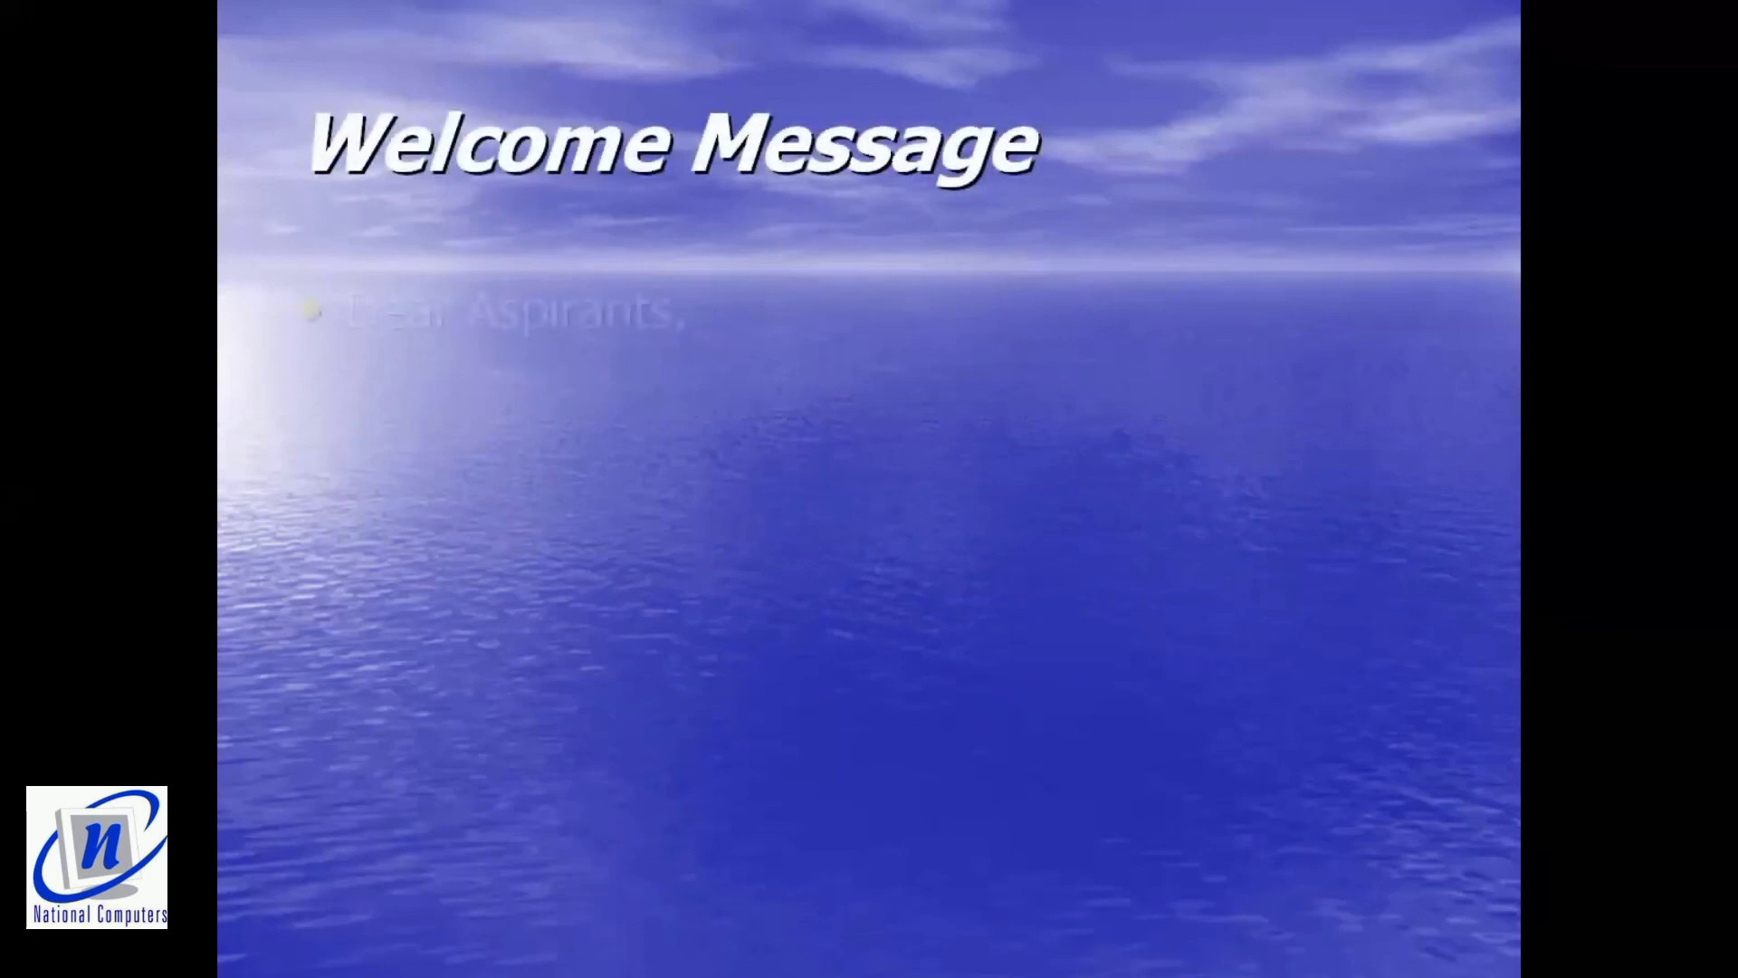
key("Return")
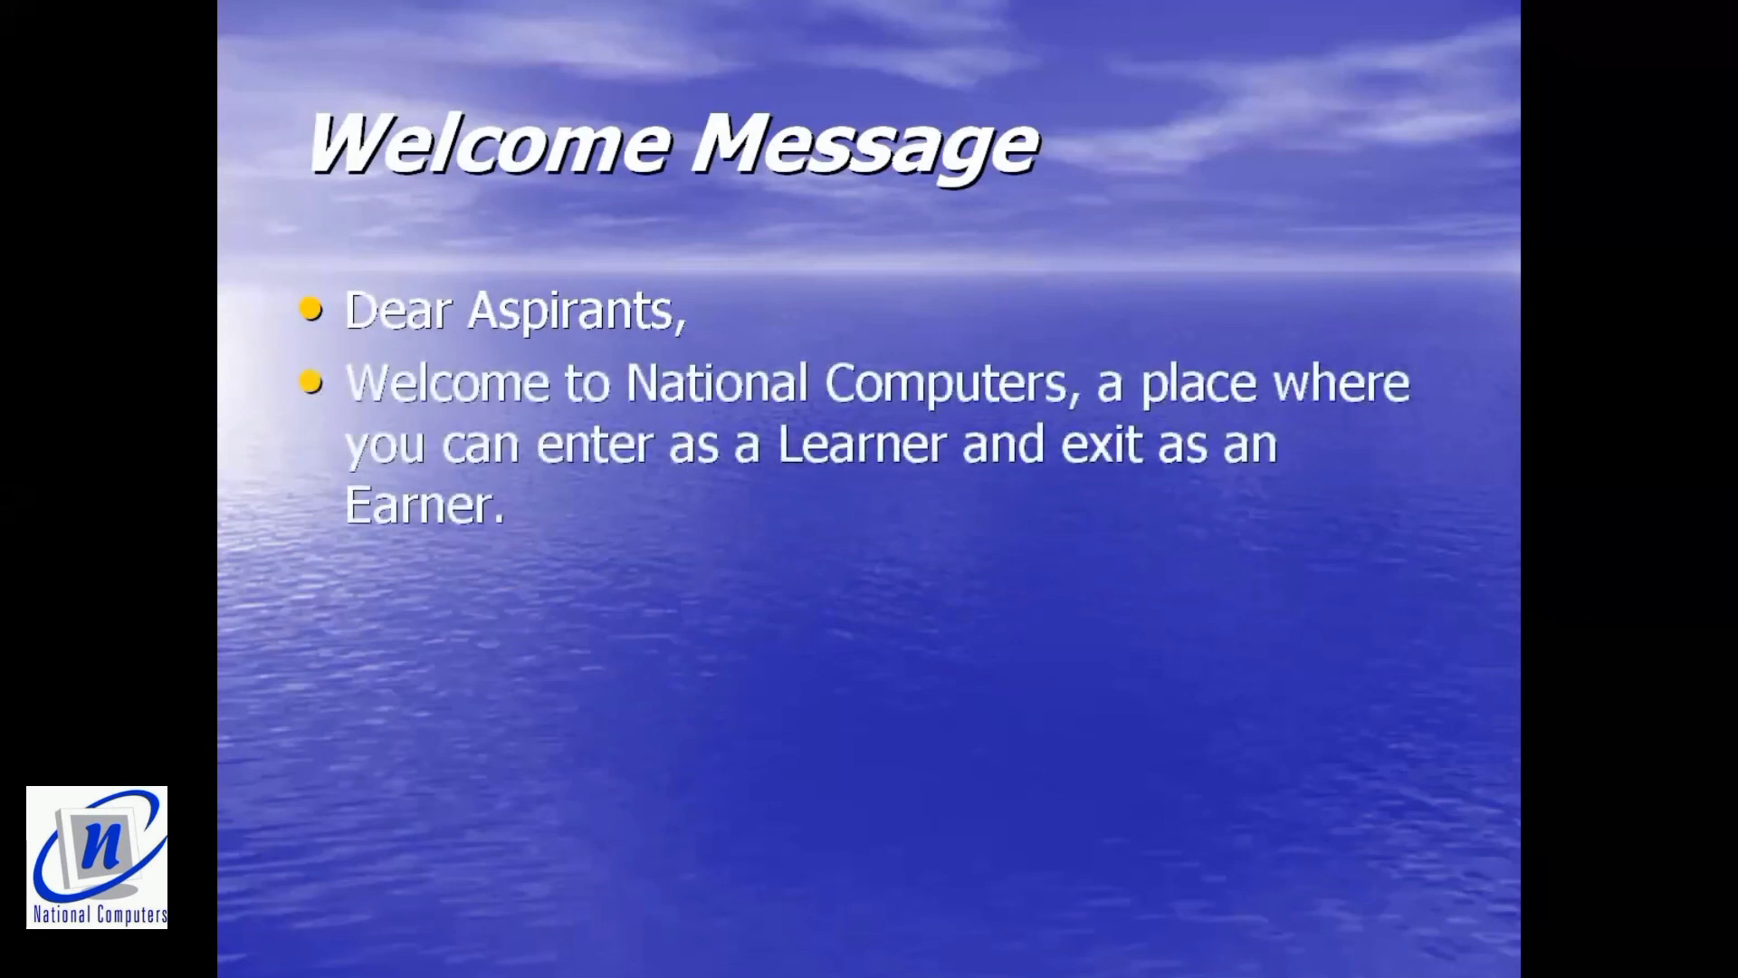
Step: Advance through the Sample, audio and video slides, going back once to the audio slide, and exit the show at its end
key("Return")
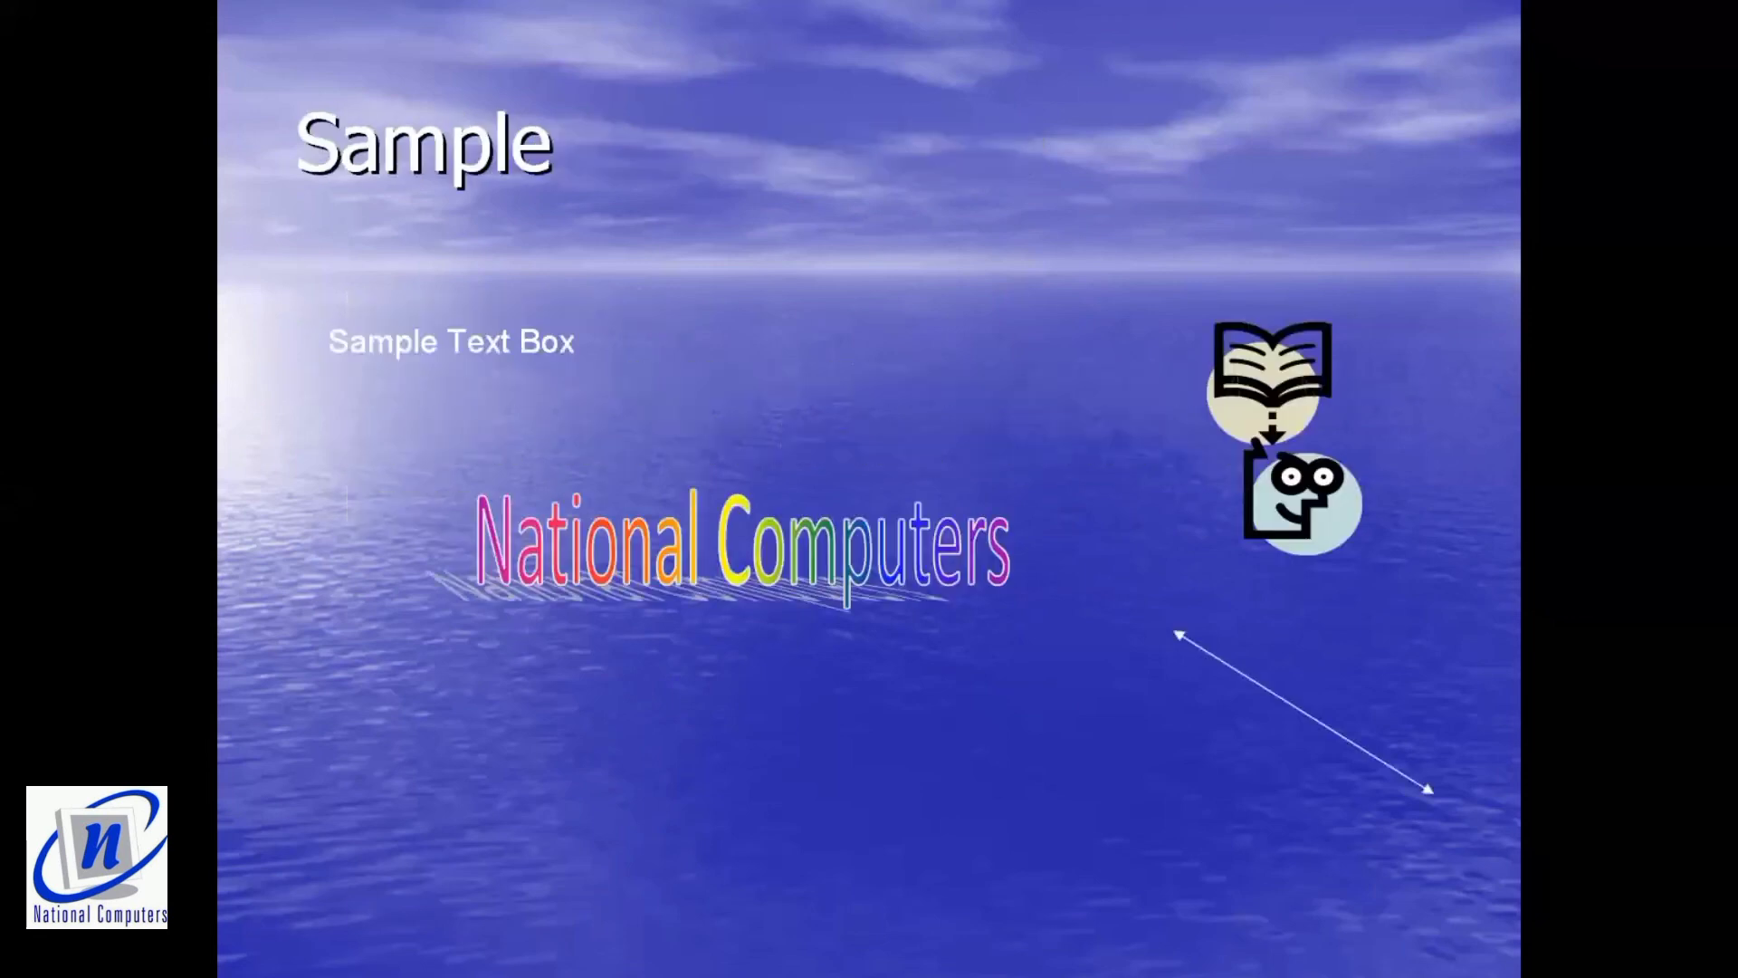
key("Return")
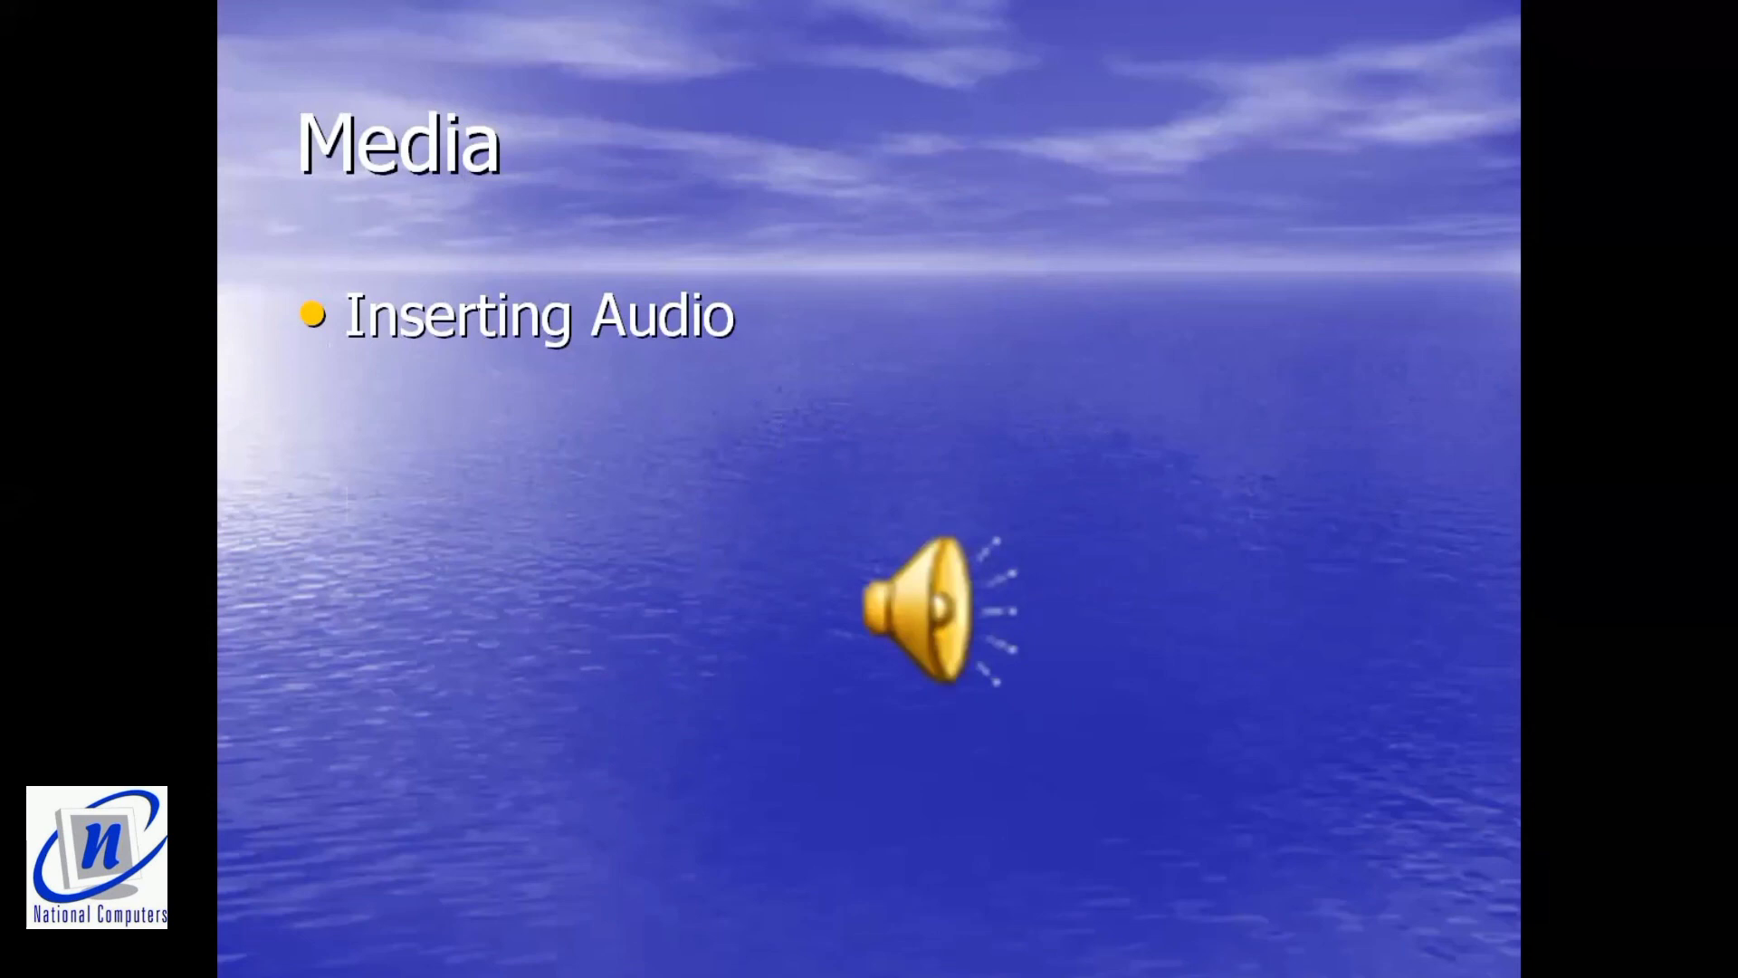
key("Return")
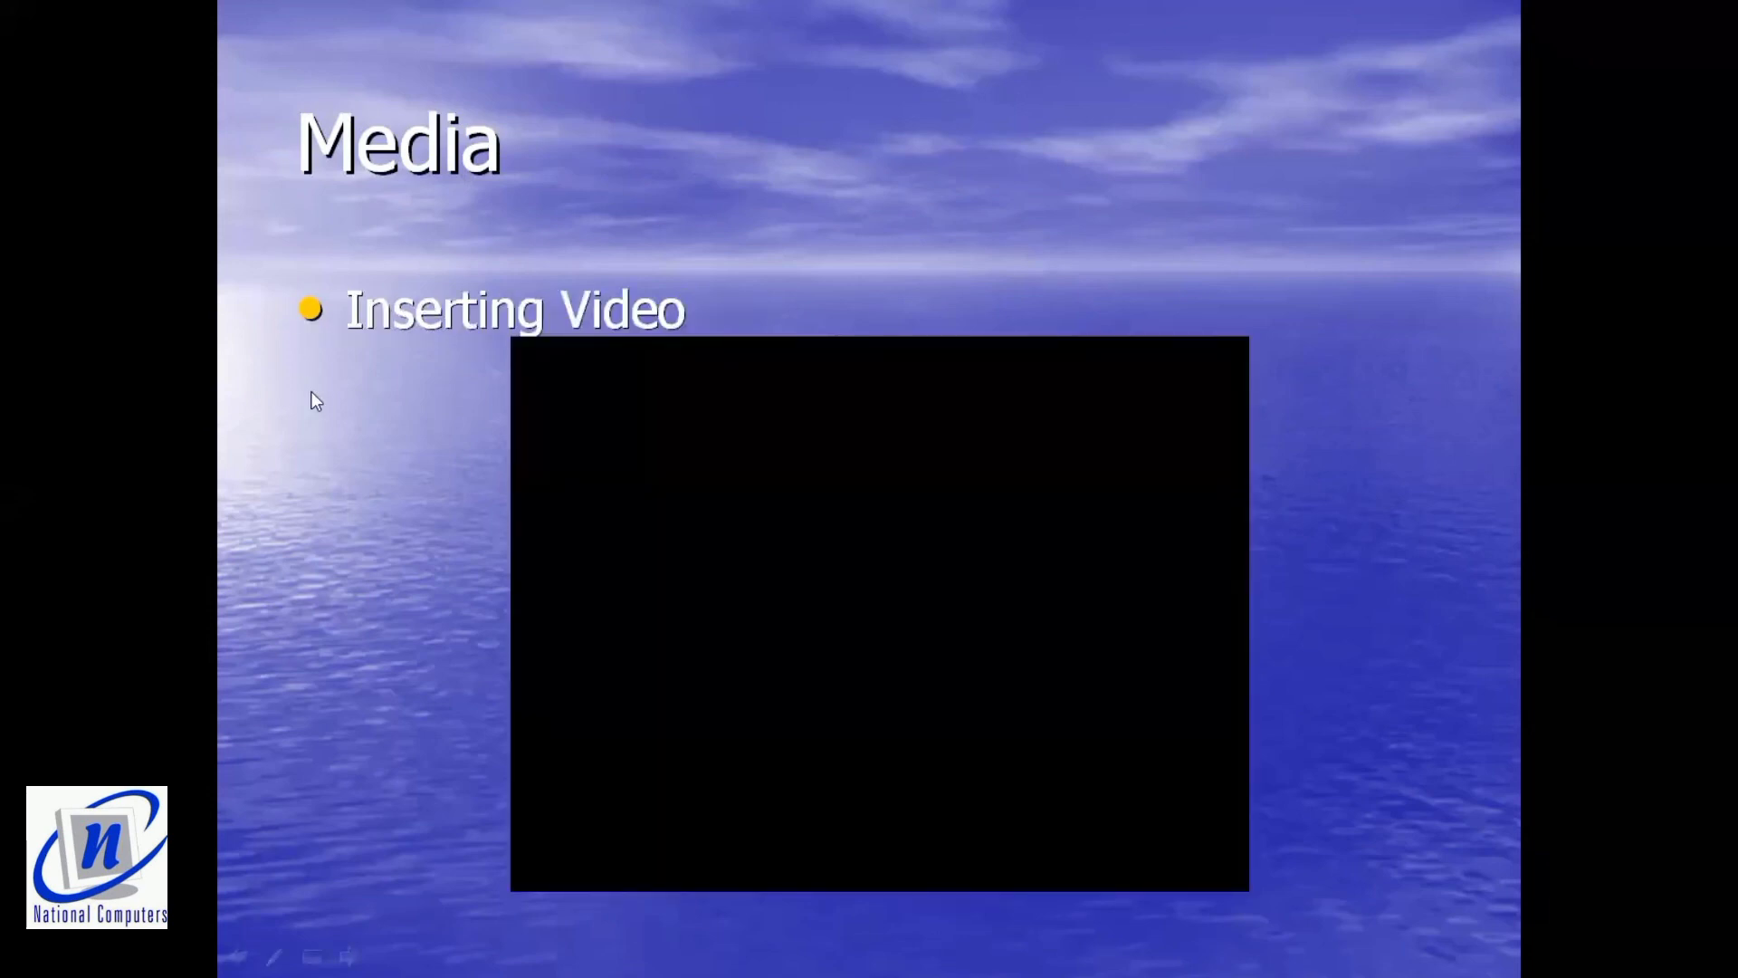
key("Left")
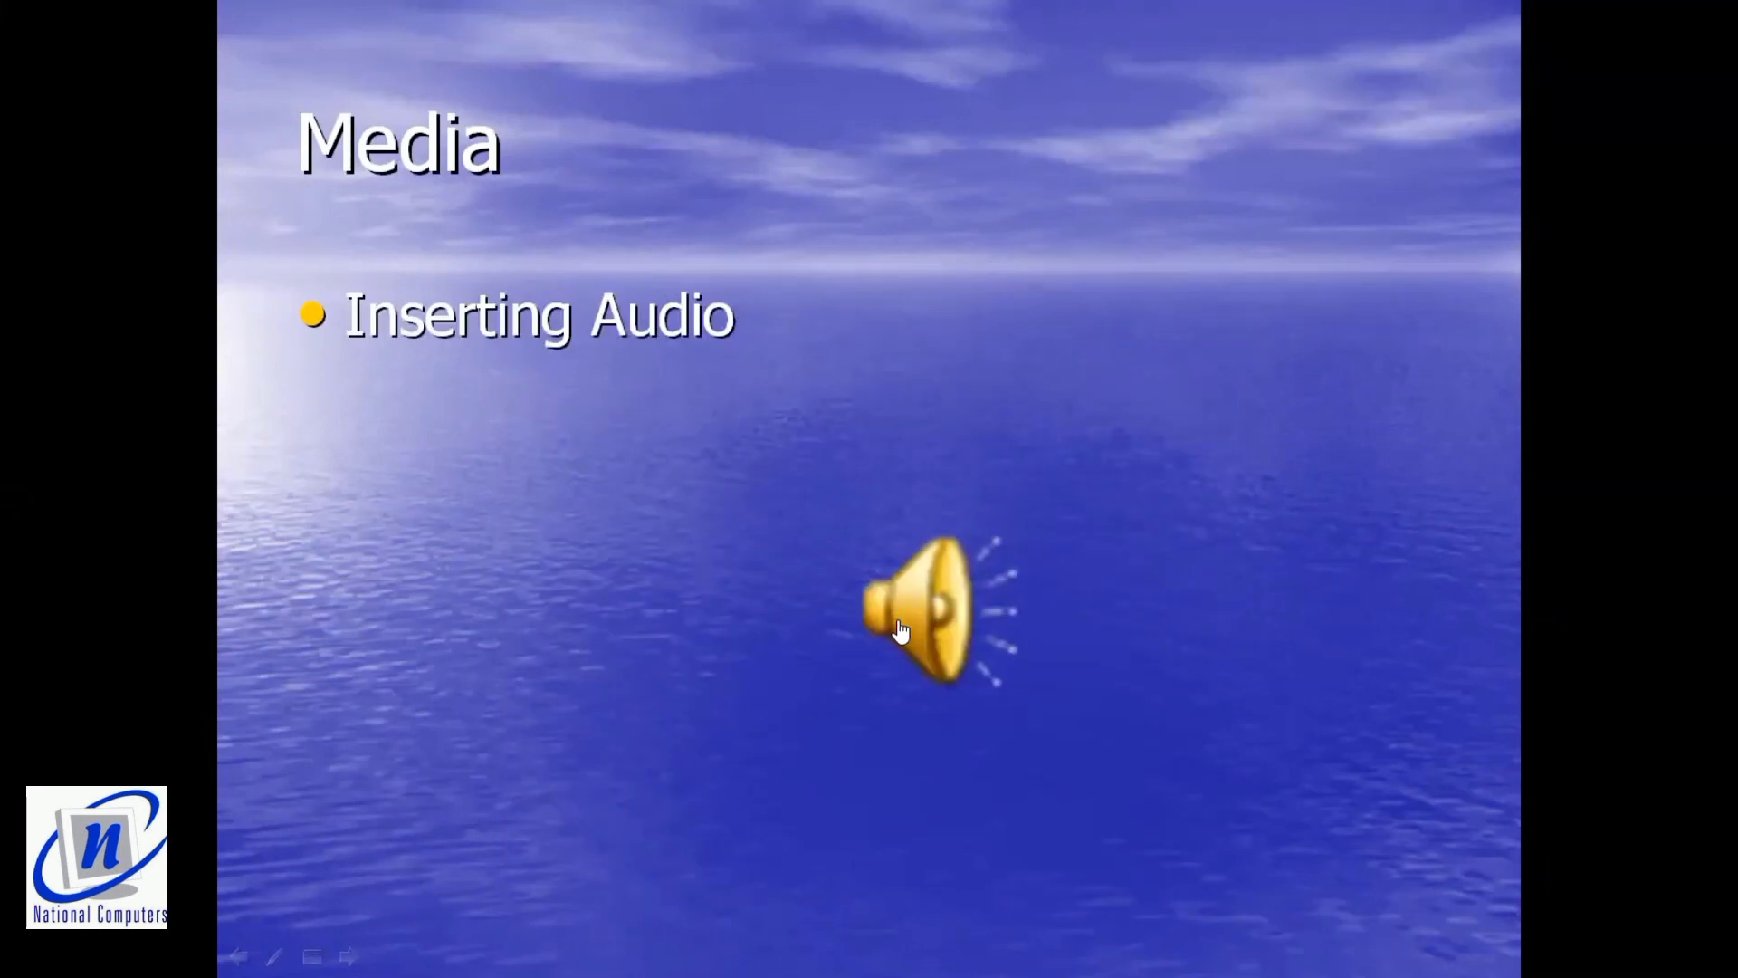
key("Right")
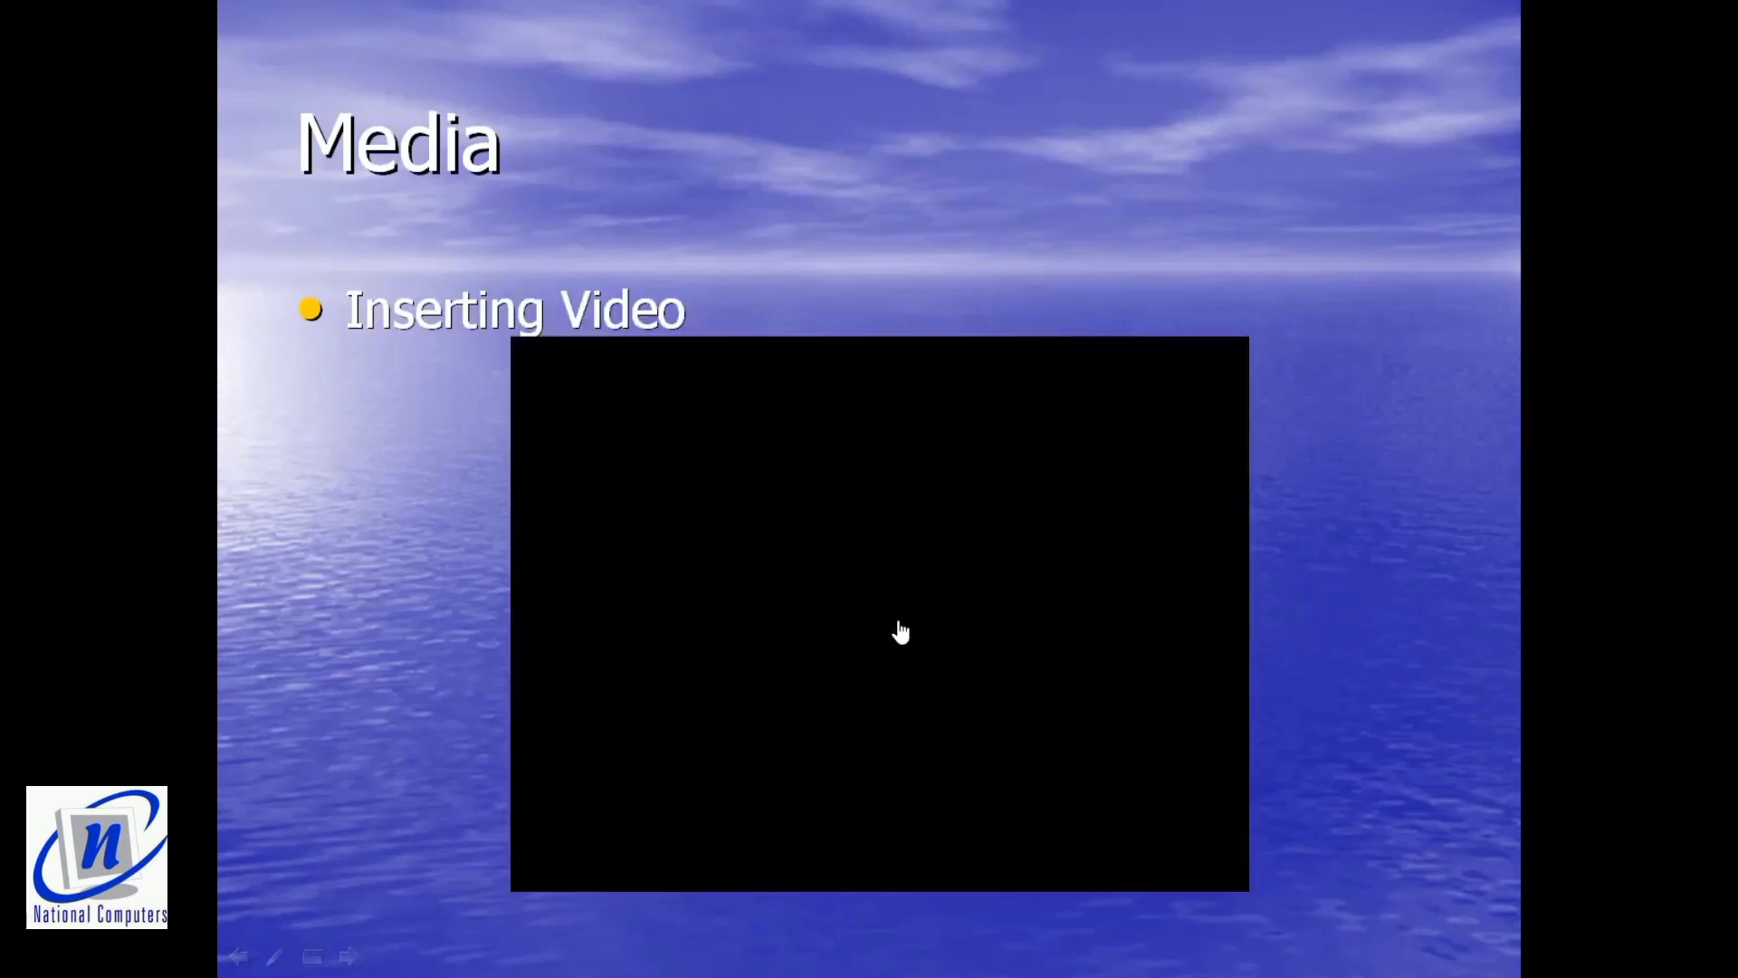
key("Right")
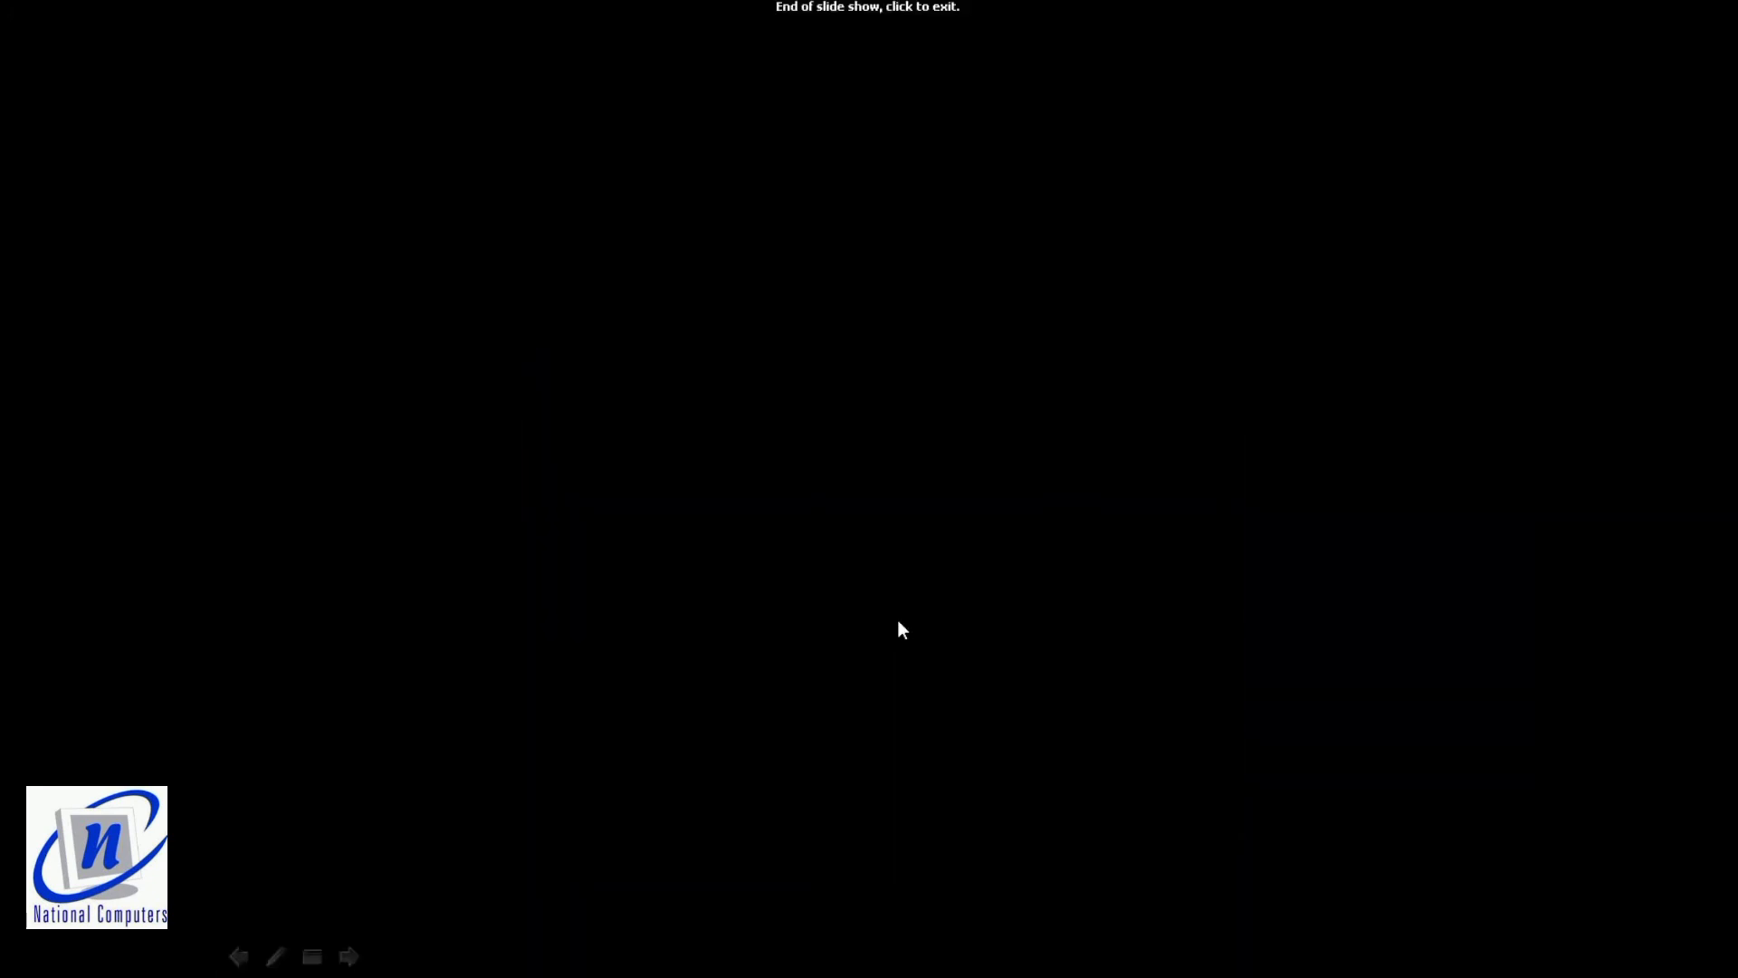
key("Right")
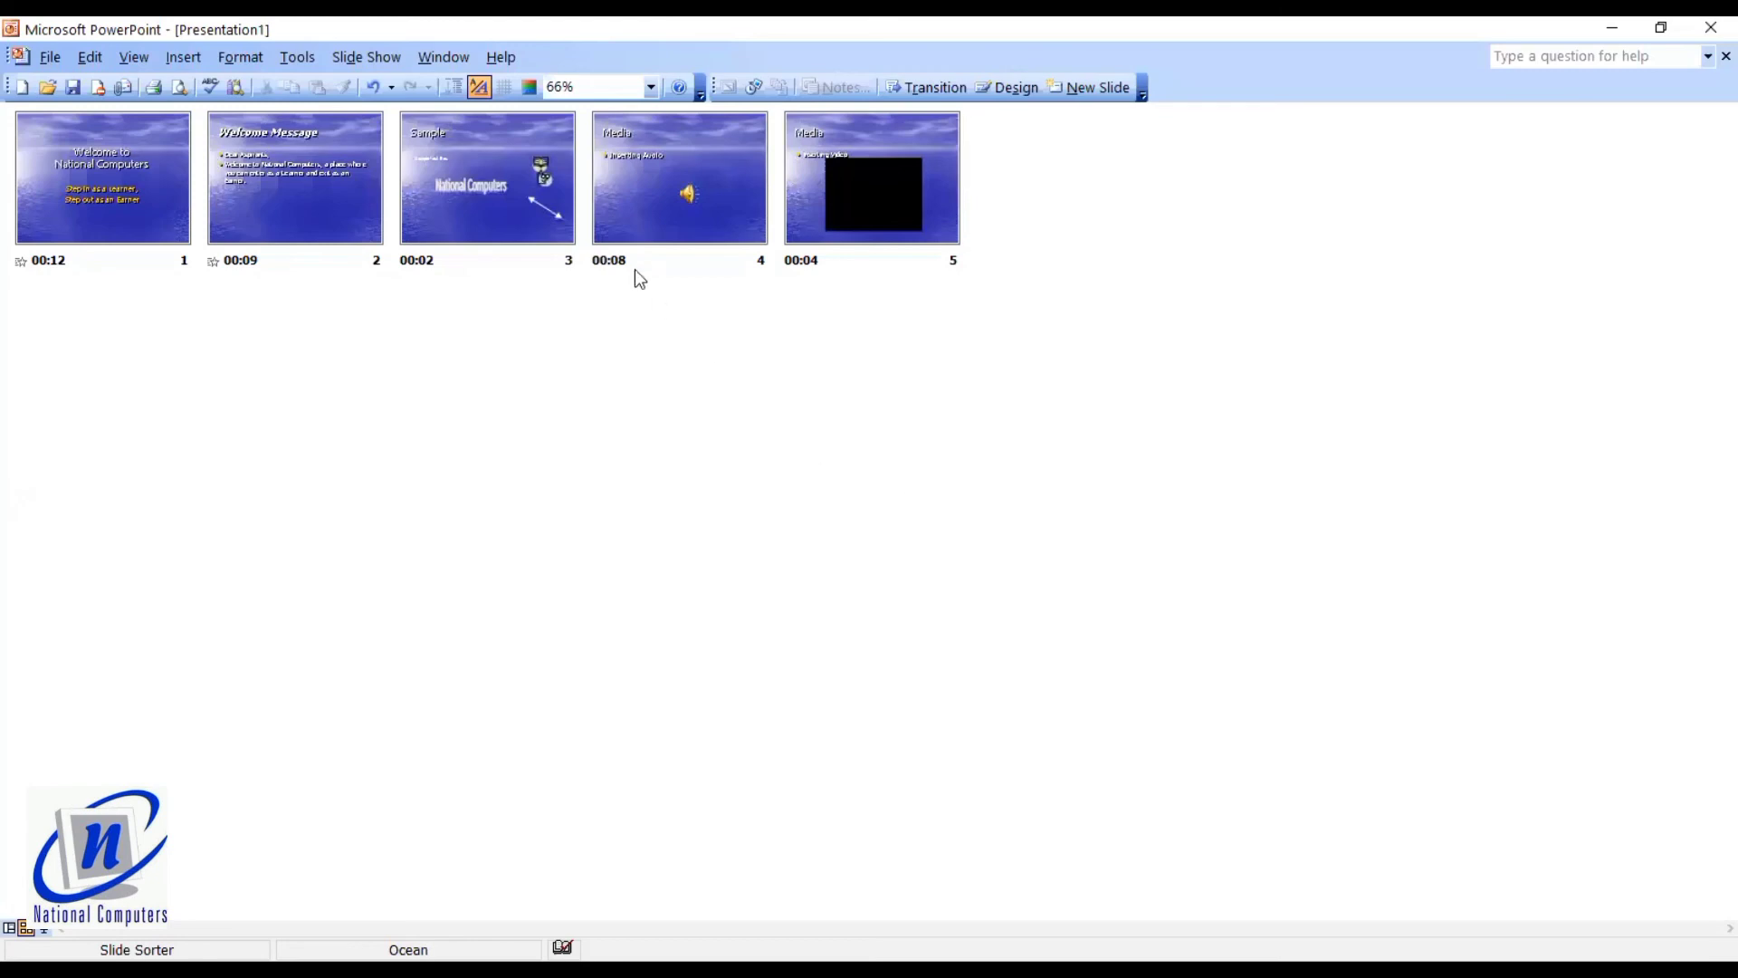
Step: Review the Set Up Show options for show type, slide range and slide advance, leaving them as they are
left_click(366, 64)
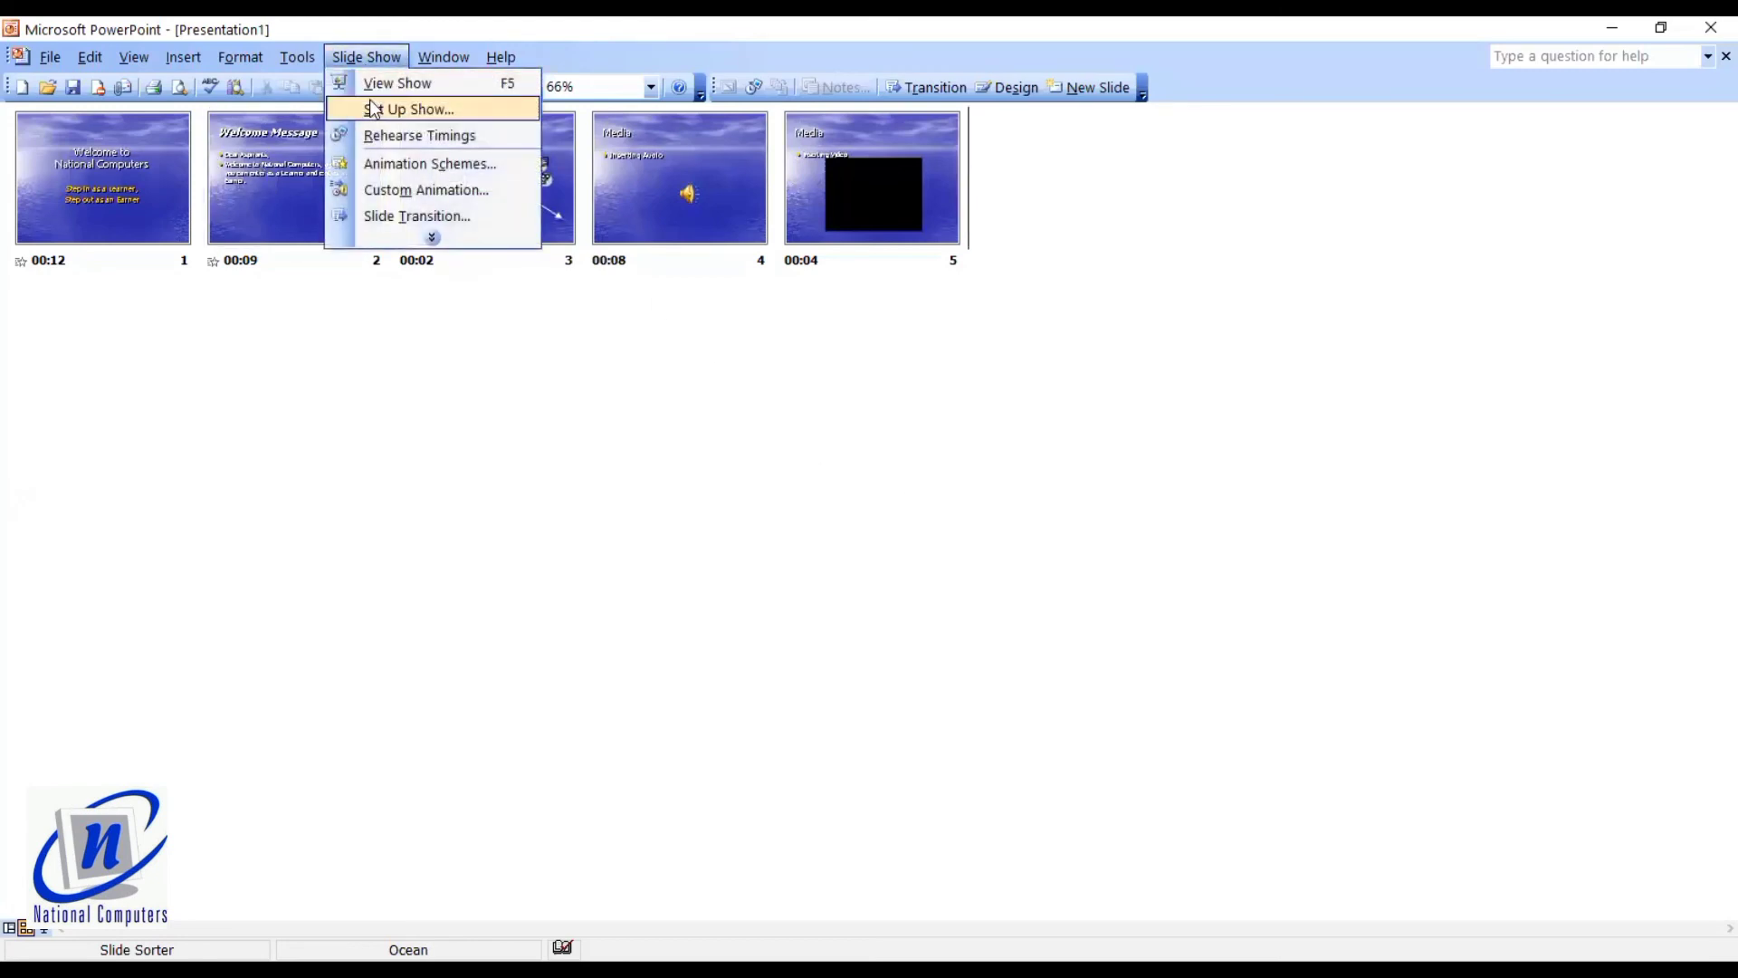
left_click(370, 105)
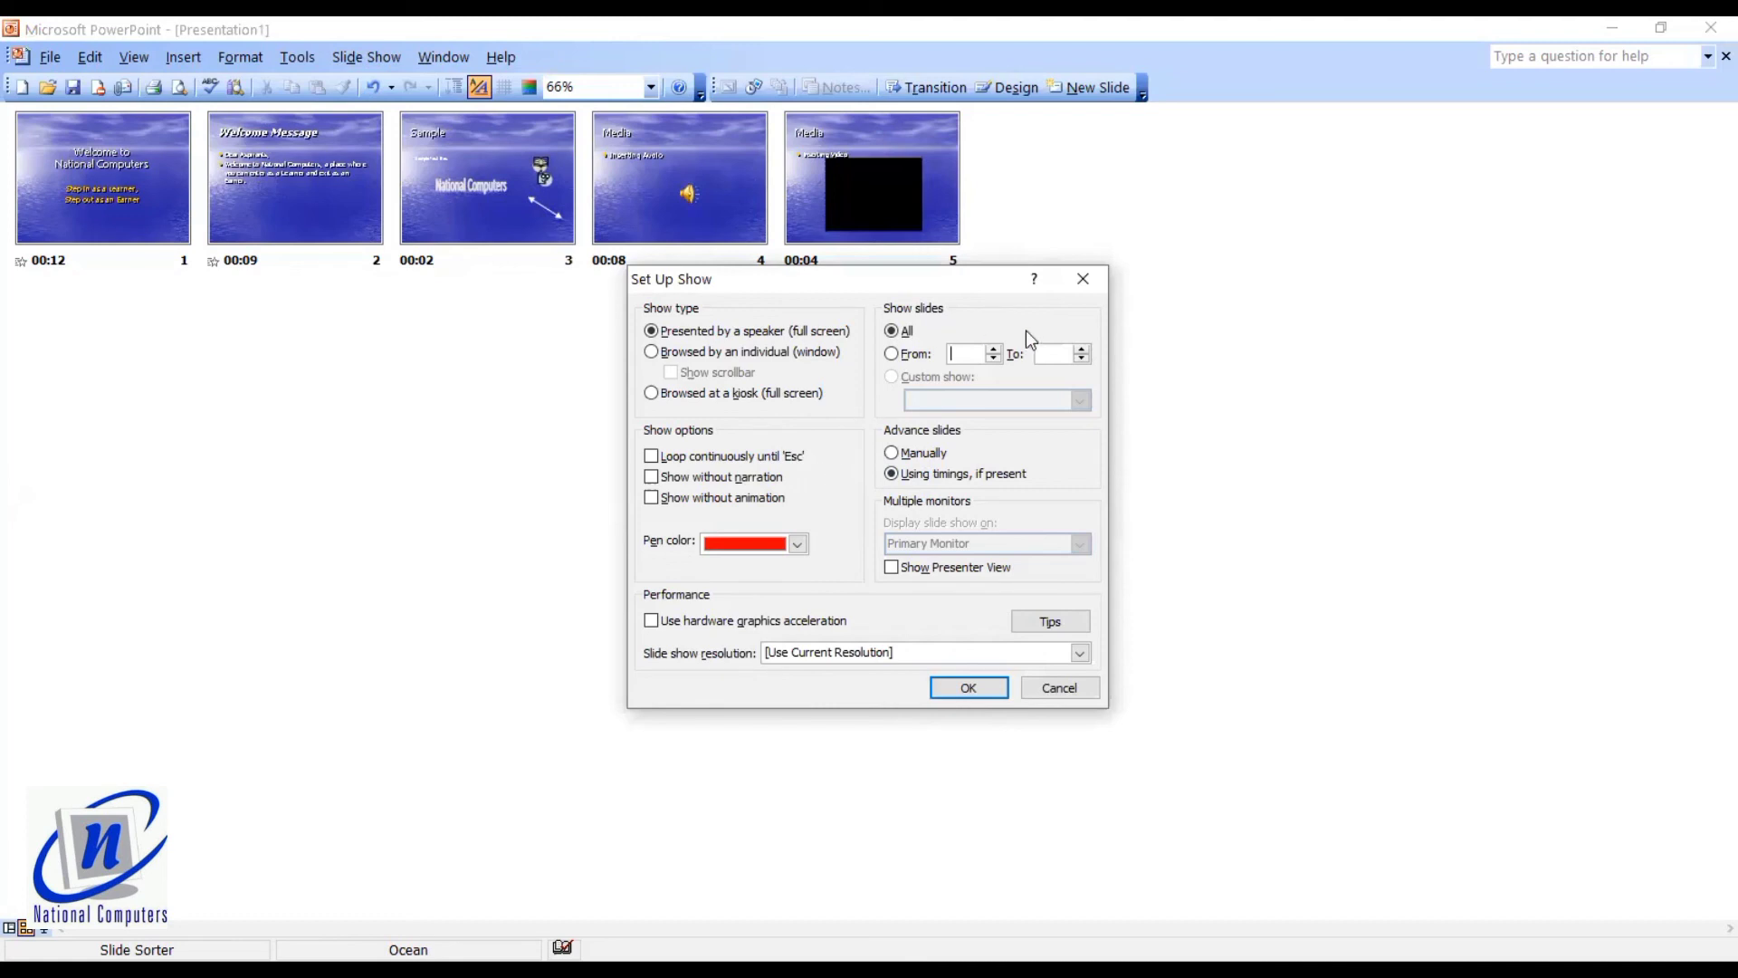
left_click(1078, 285)
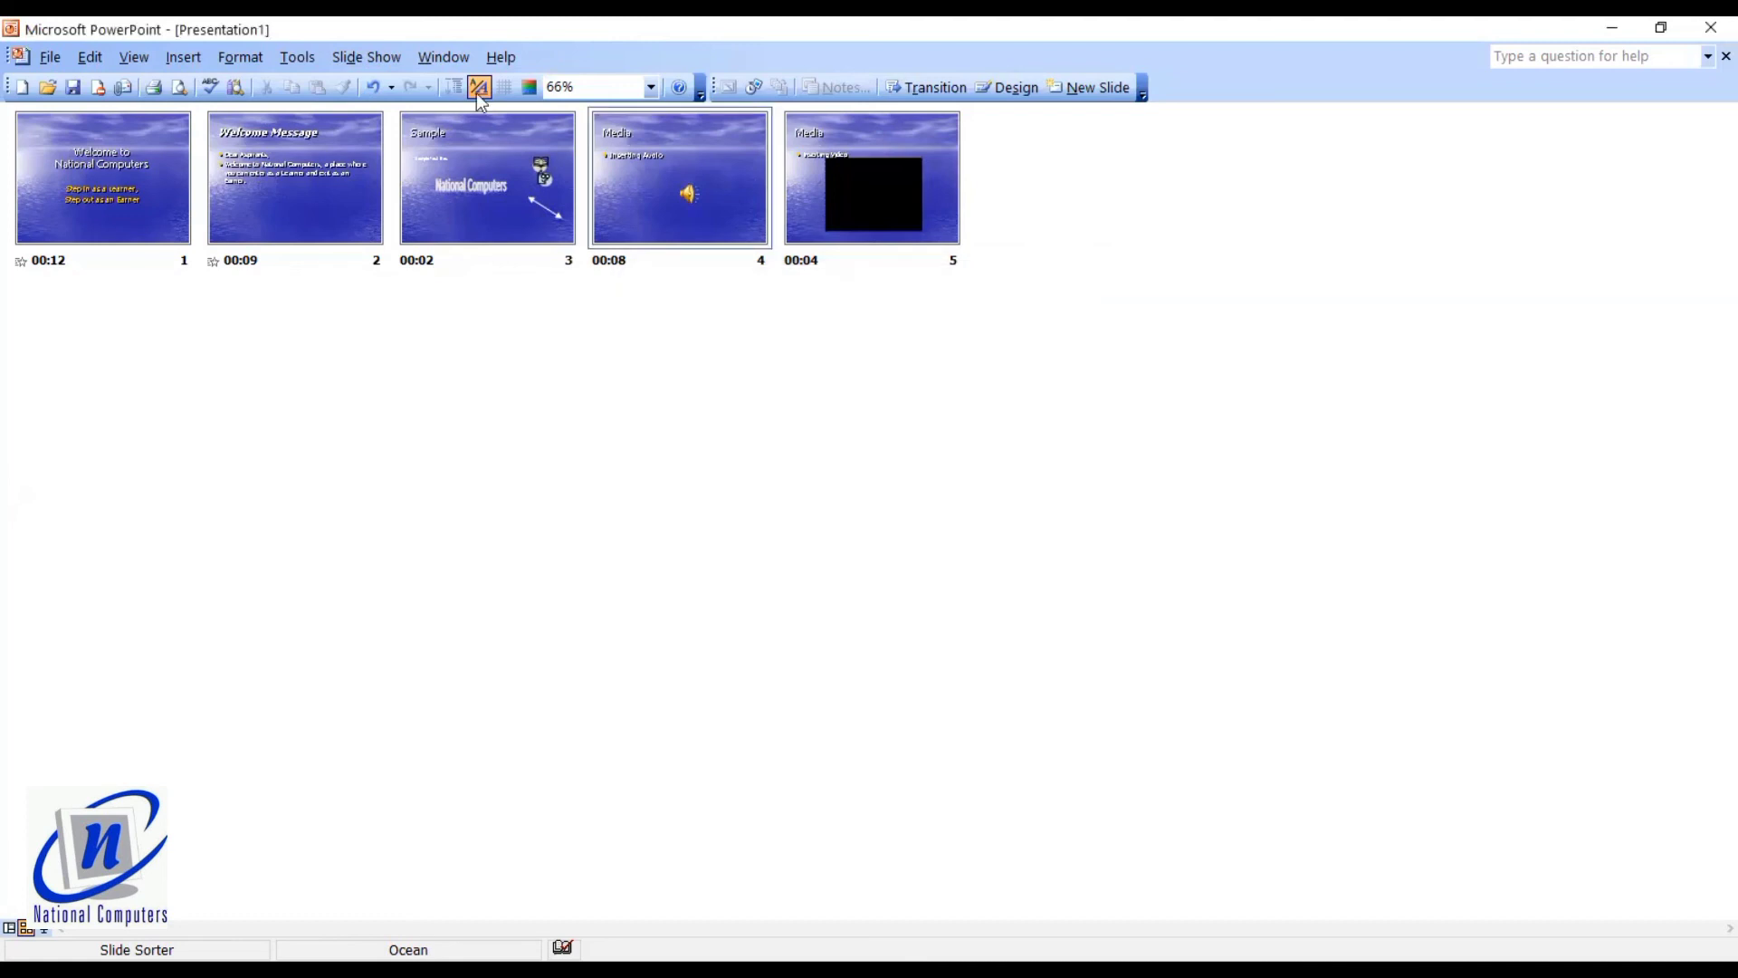
Step: Switch the presentation from Slide Sorter back to Normal view
left_click(369, 55)
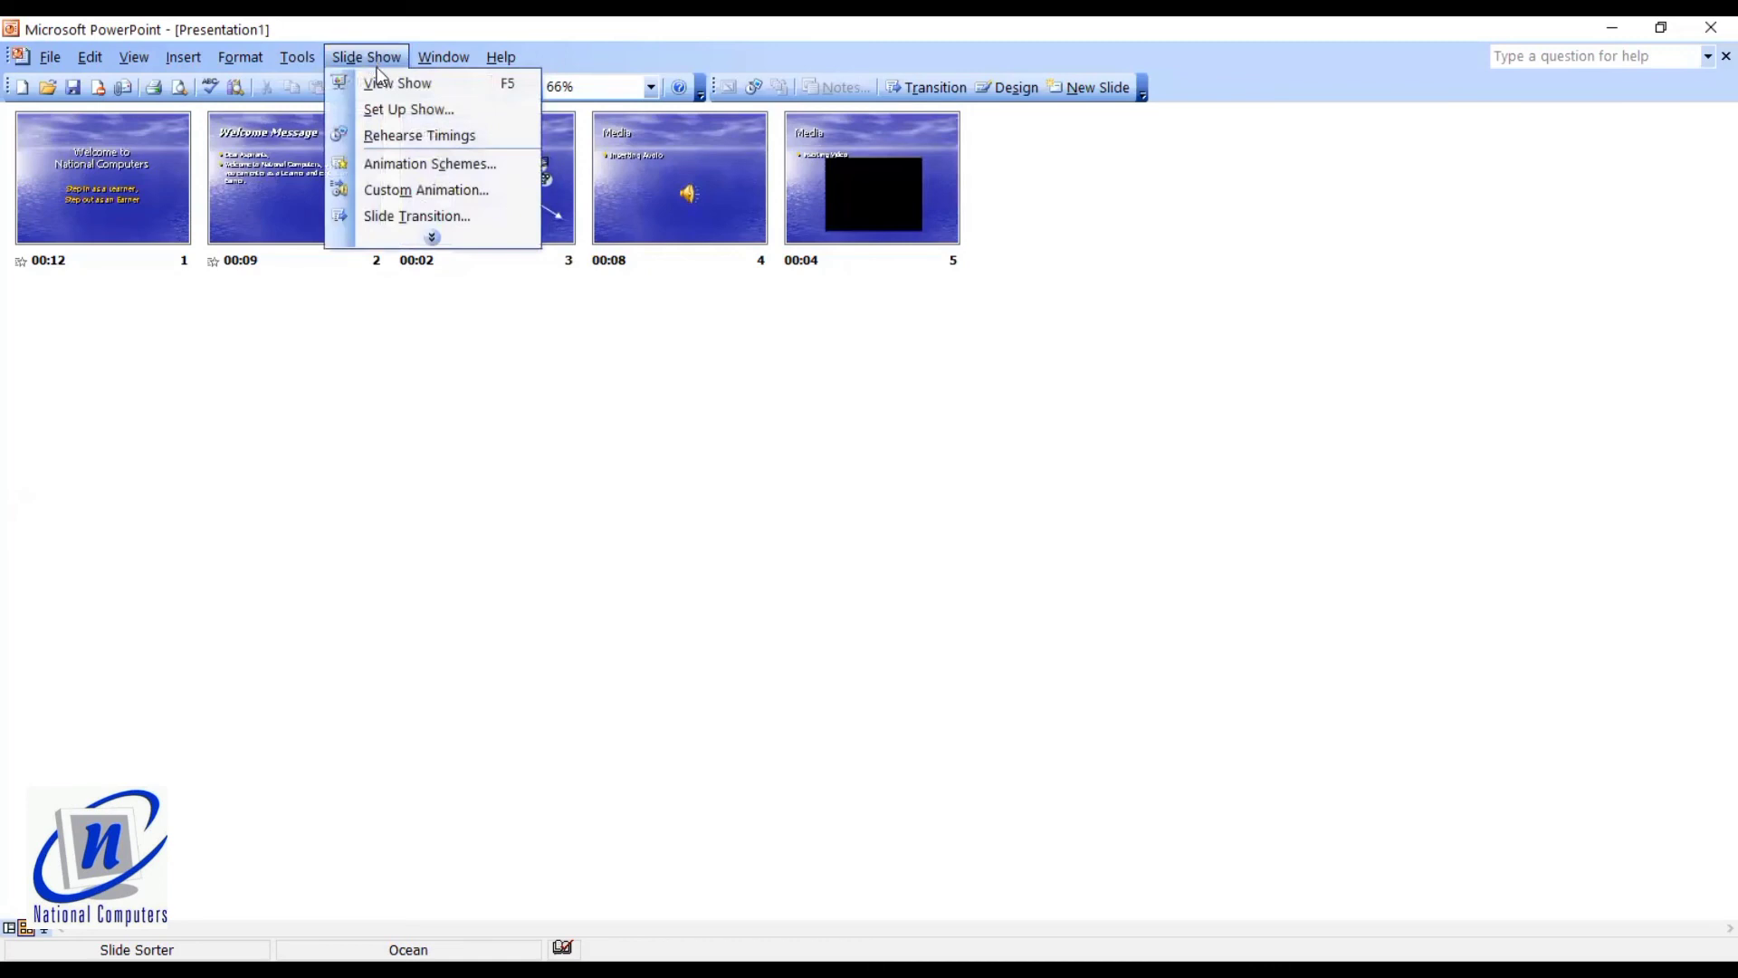
mouse_move(186, 58)
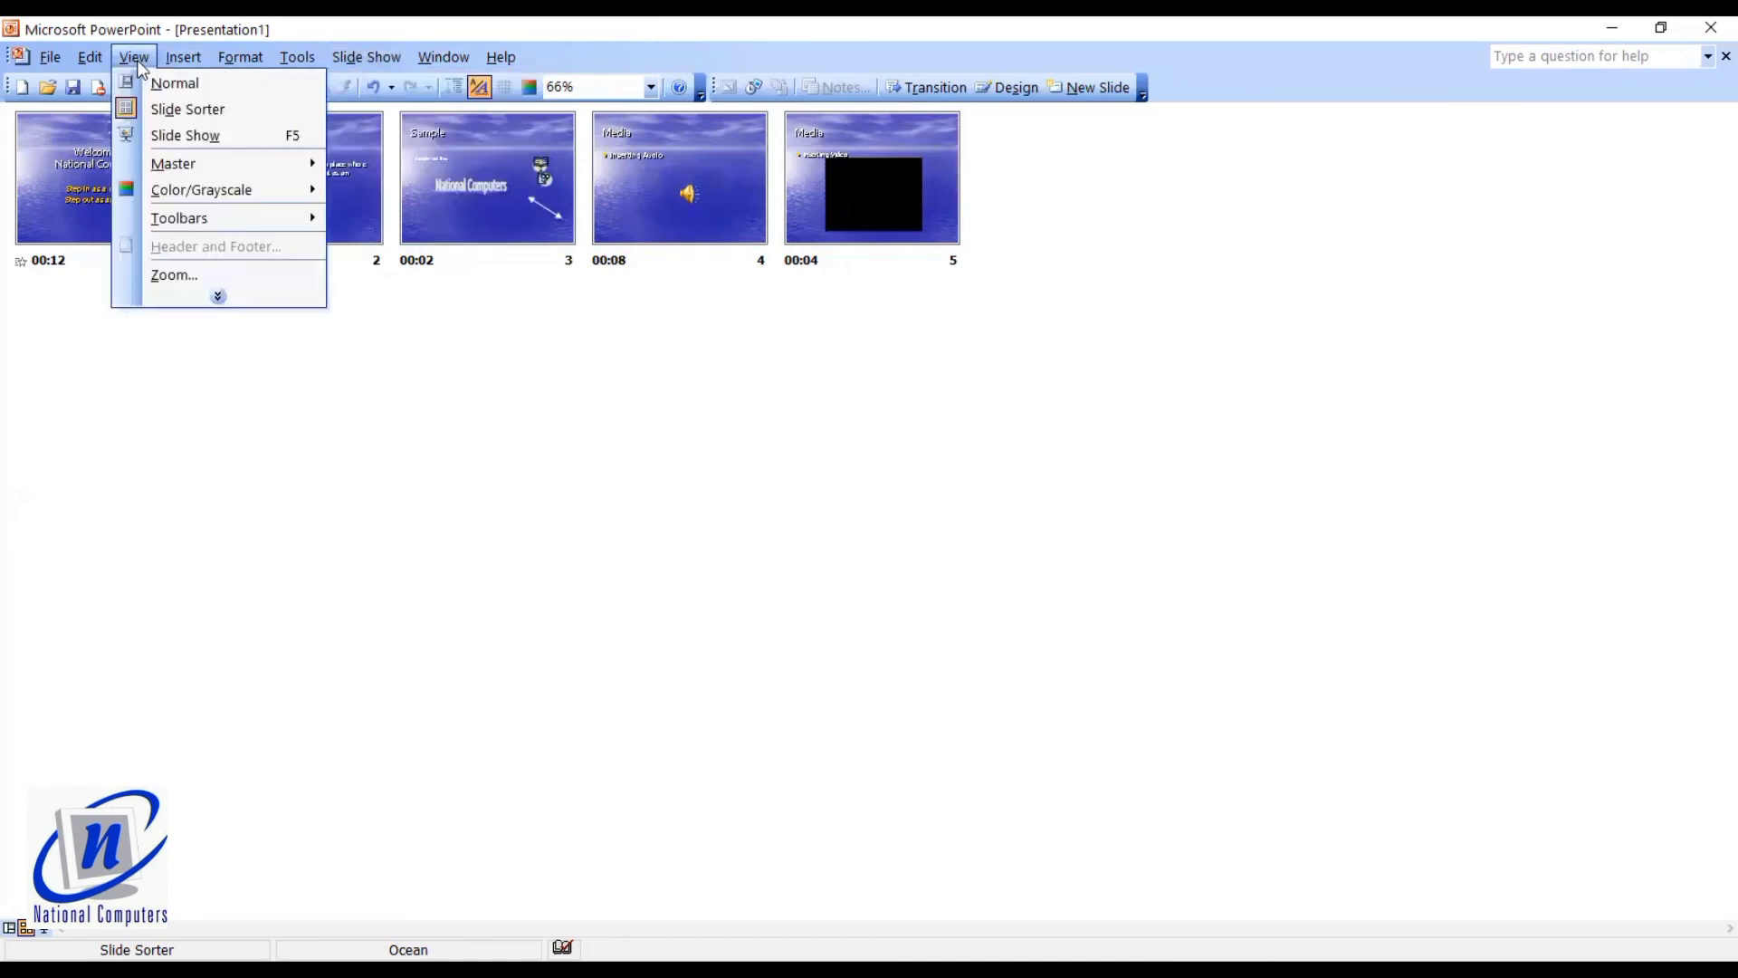
left_click(150, 81)
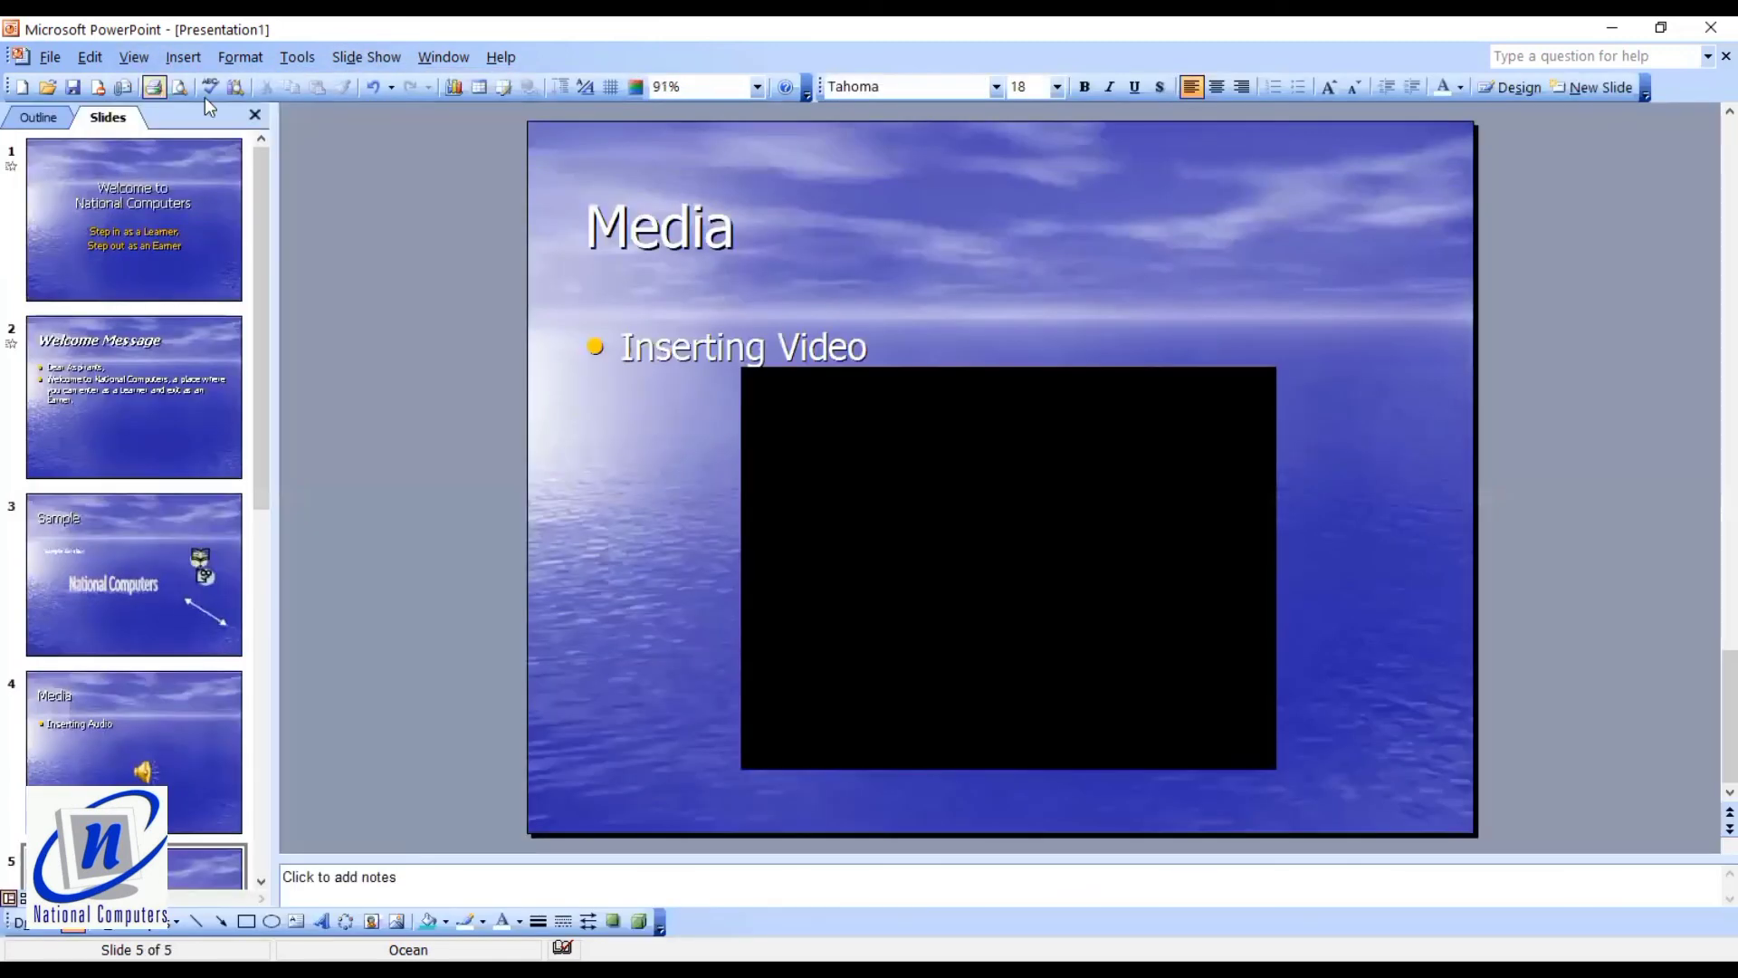